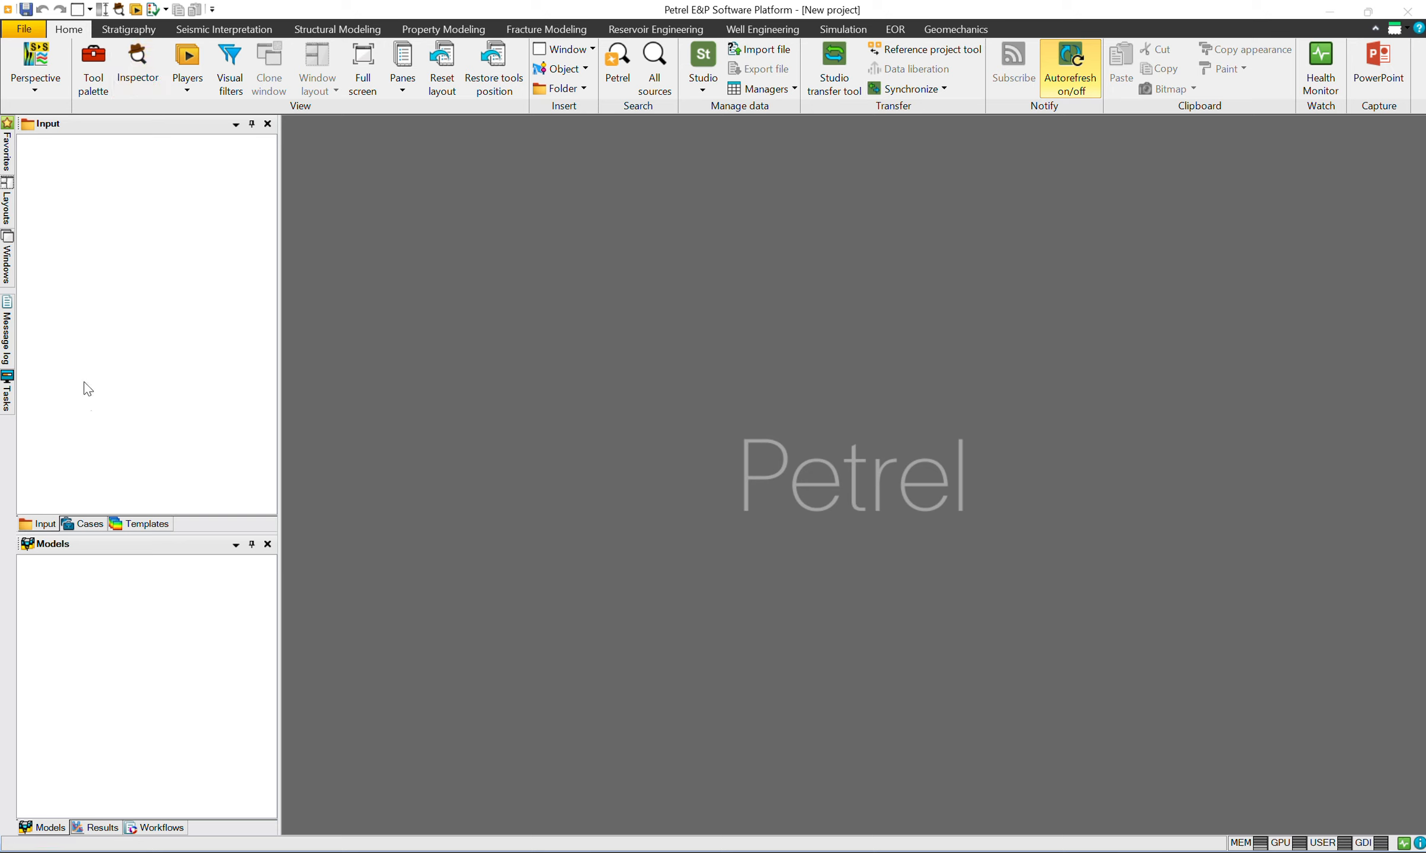
click(401, 94)
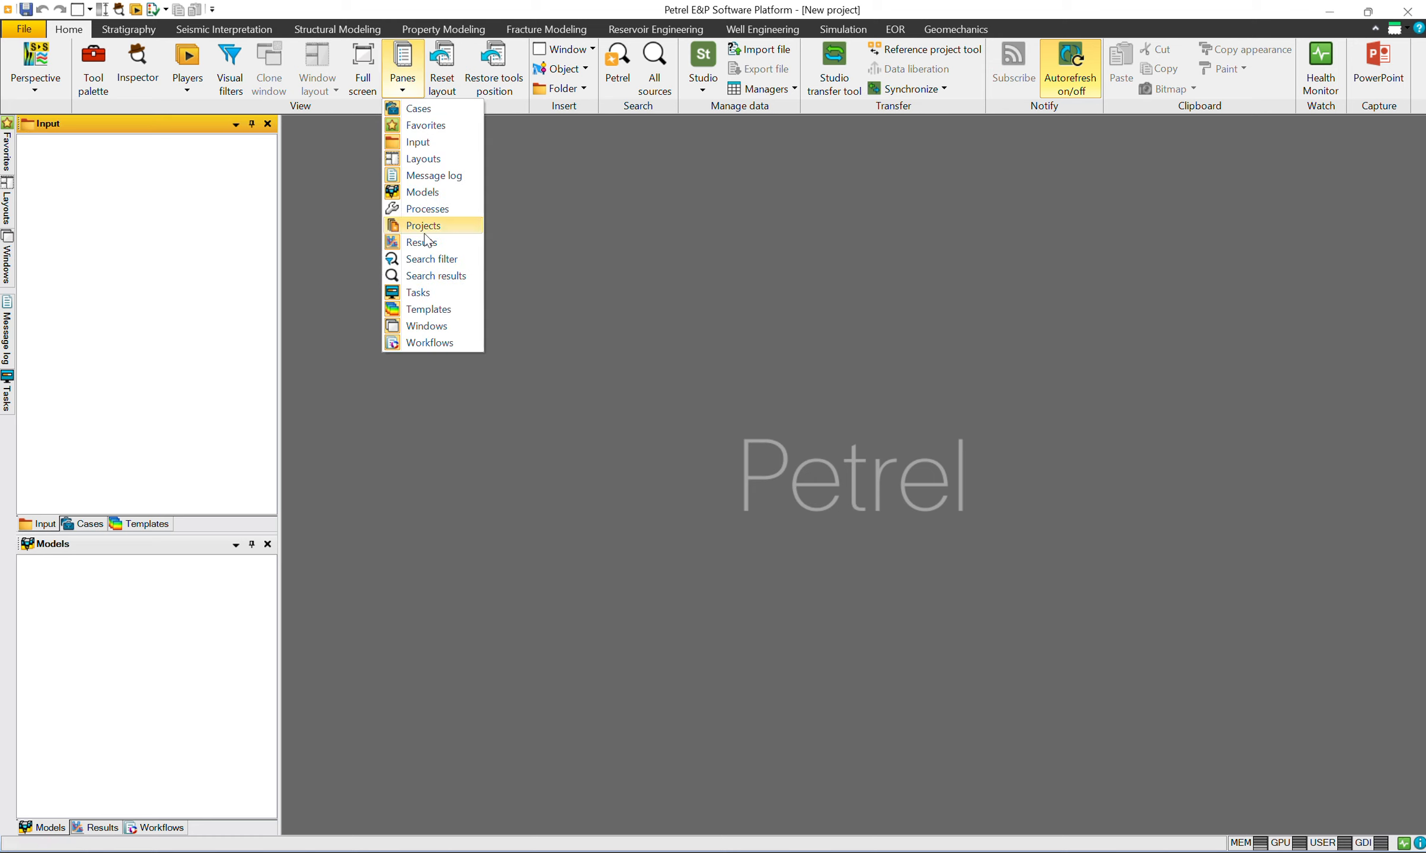
click(403, 92)
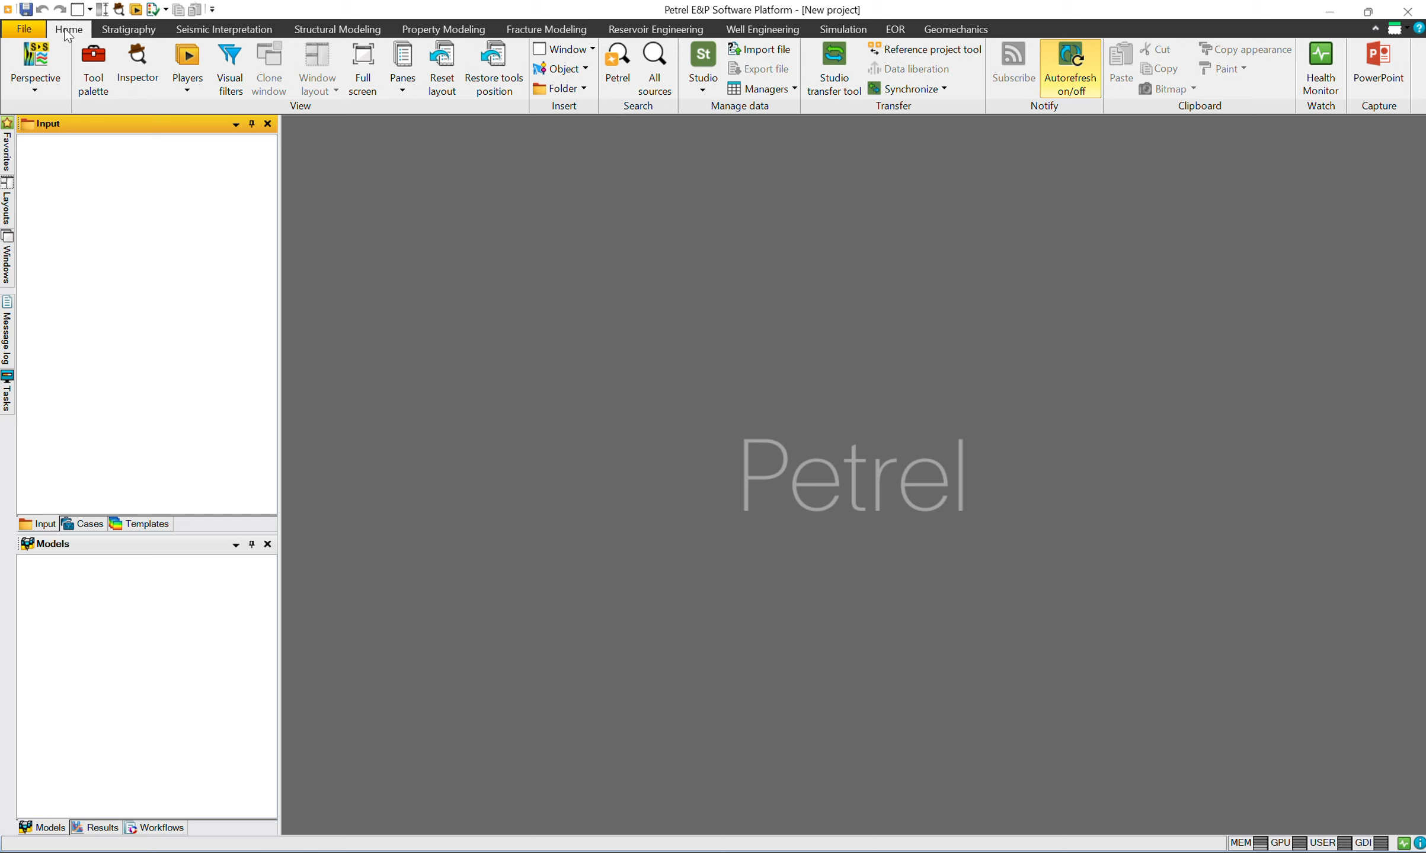
Step: Switch the perspective to Reservoir and Production and display its Reservoir Engineering tools
click(39, 90)
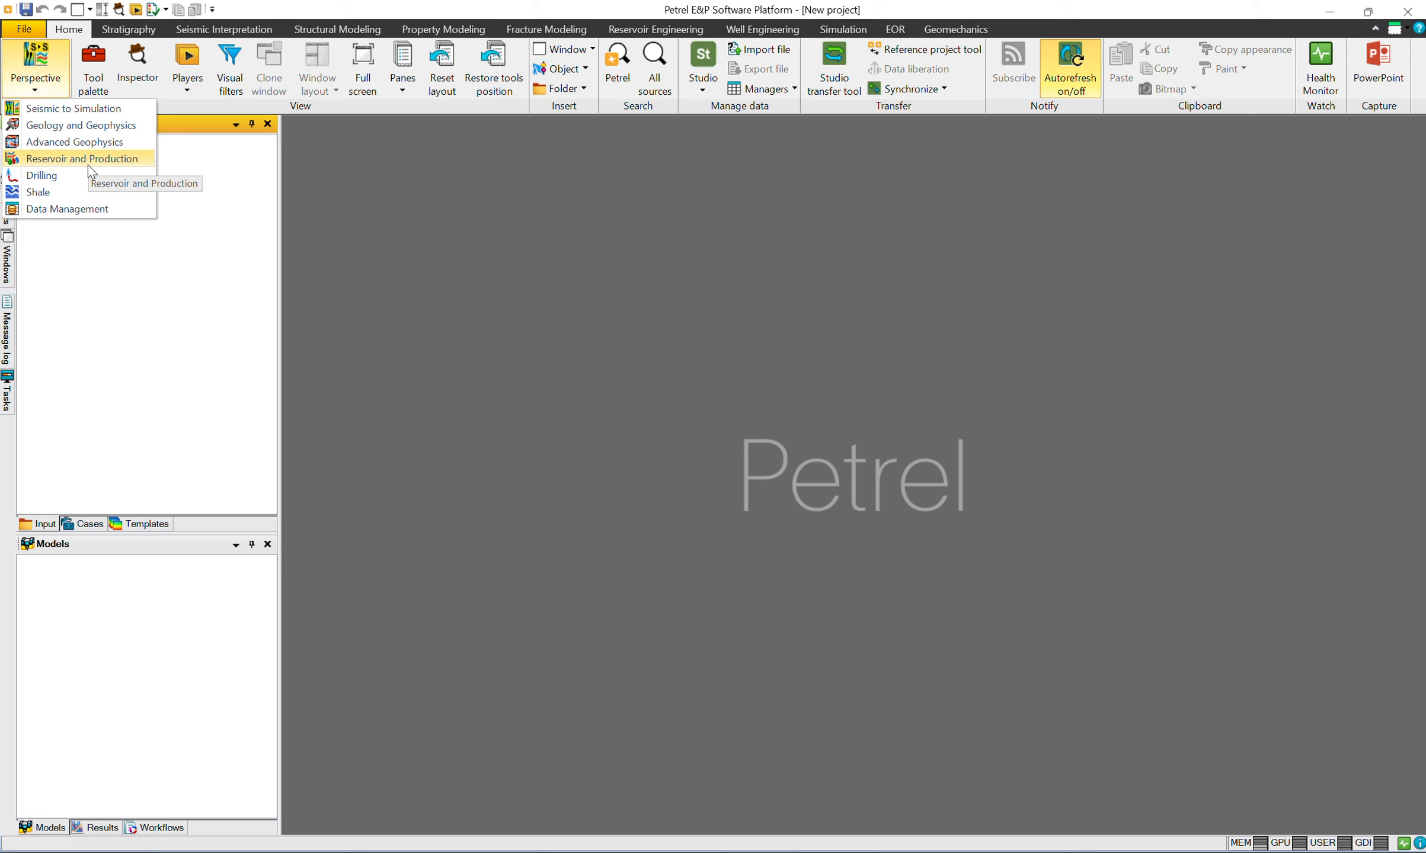
click(57, 162)
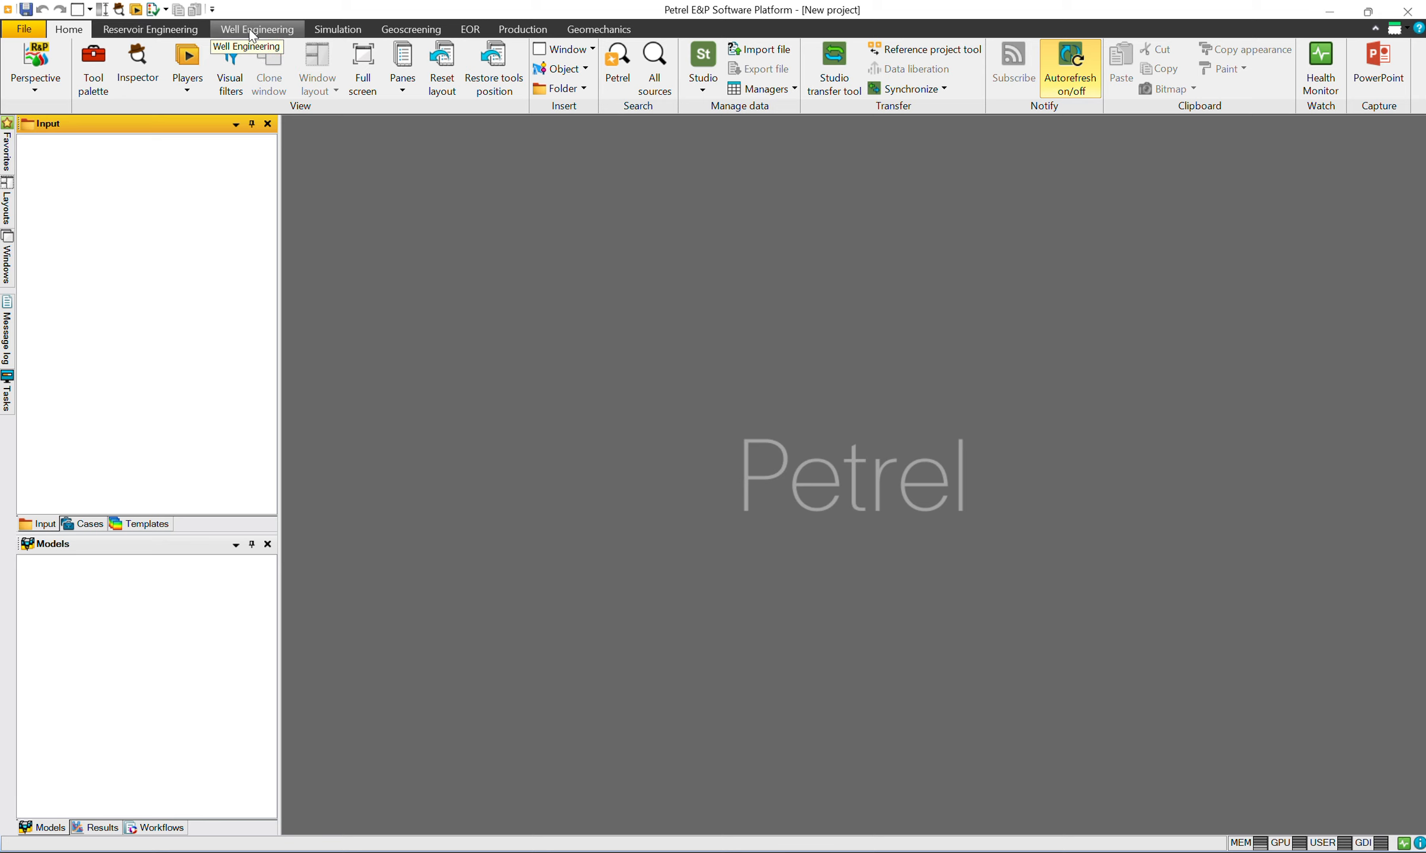
click(180, 31)
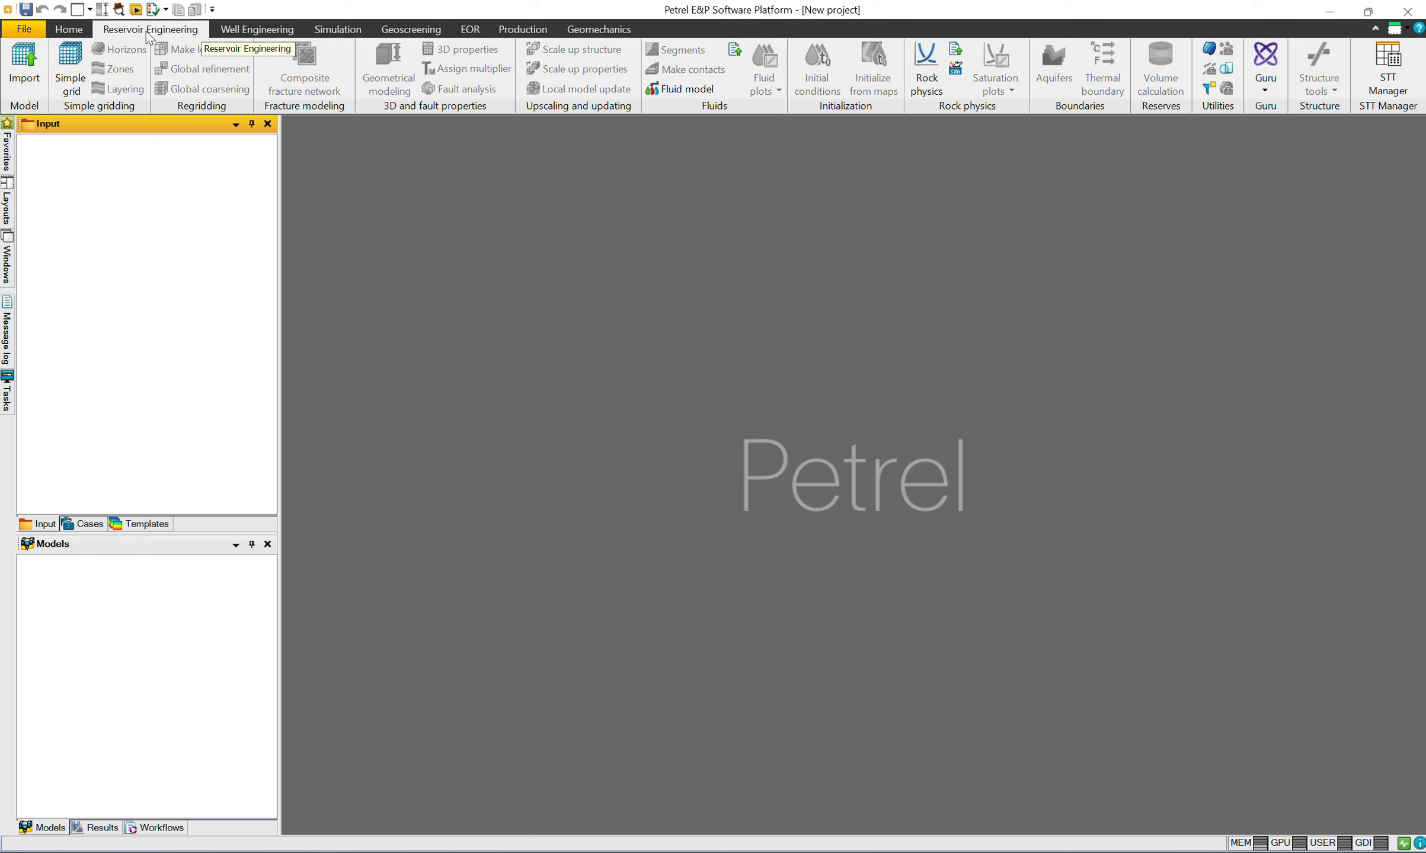
Step: Switch the perspective to Geology and Geophysics and return it to Seismic to Simulation
click(74, 31)
click(36, 83)
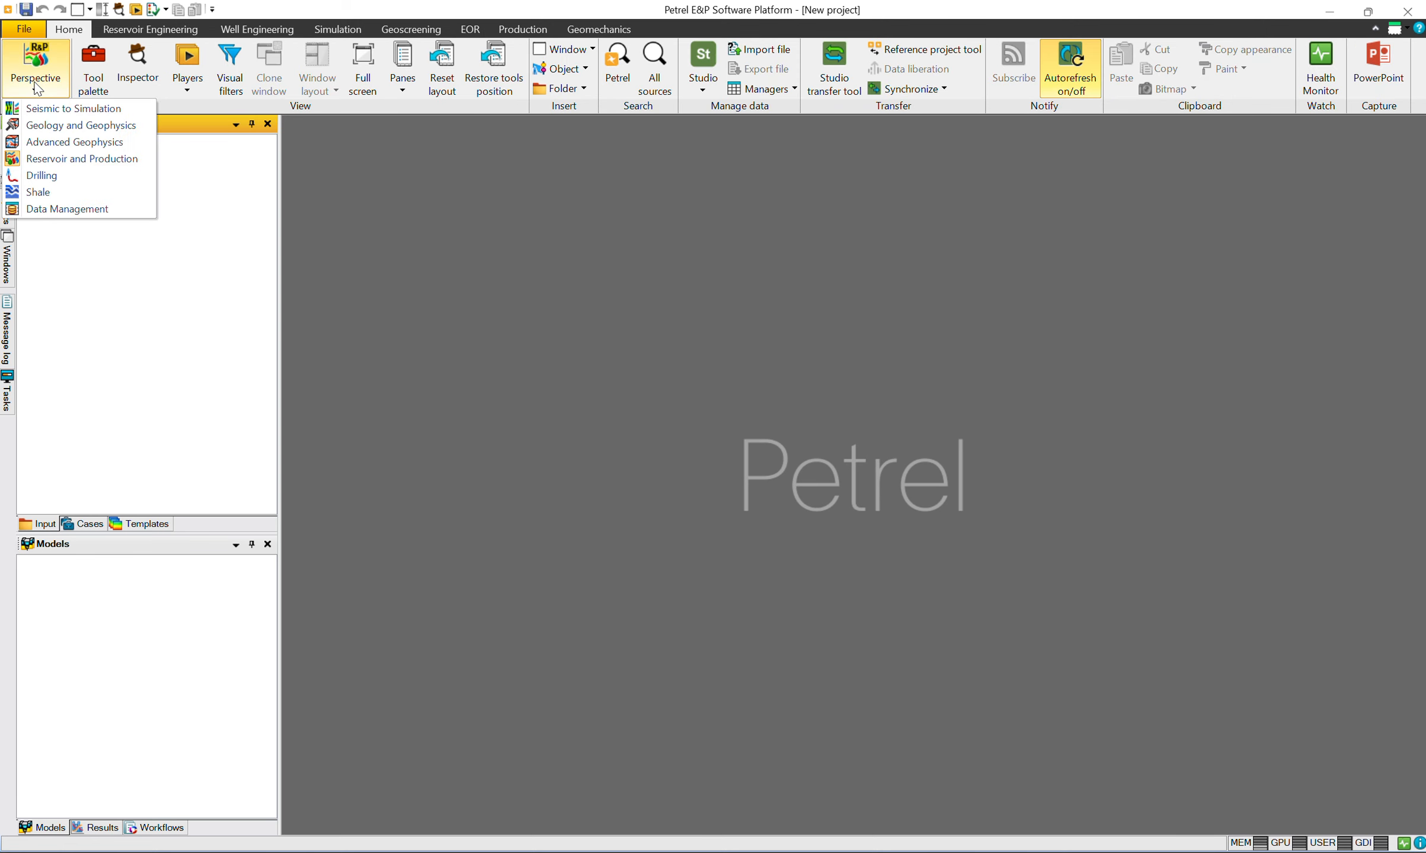
click(85, 126)
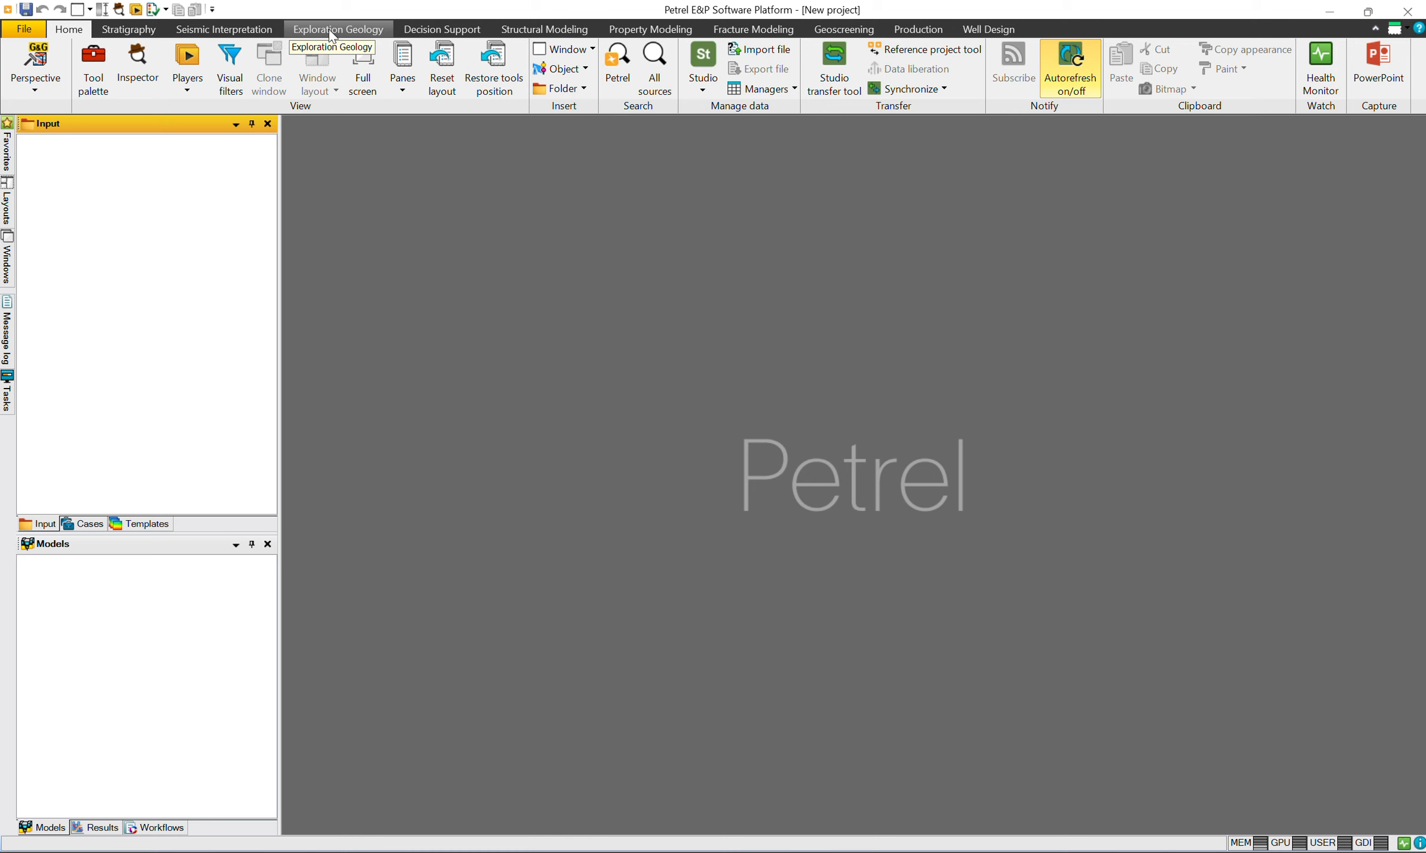
click(37, 88)
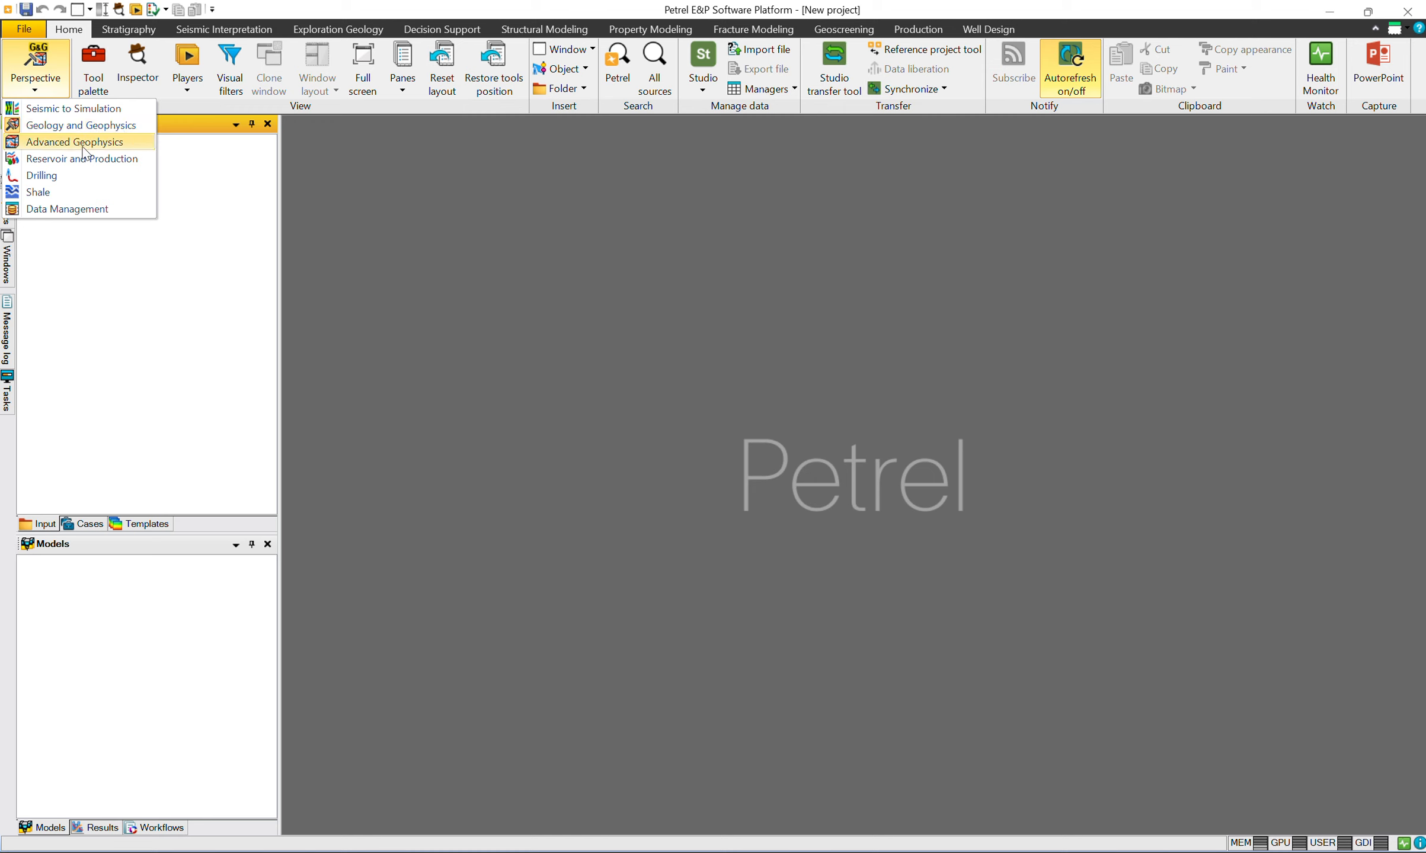
click(106, 110)
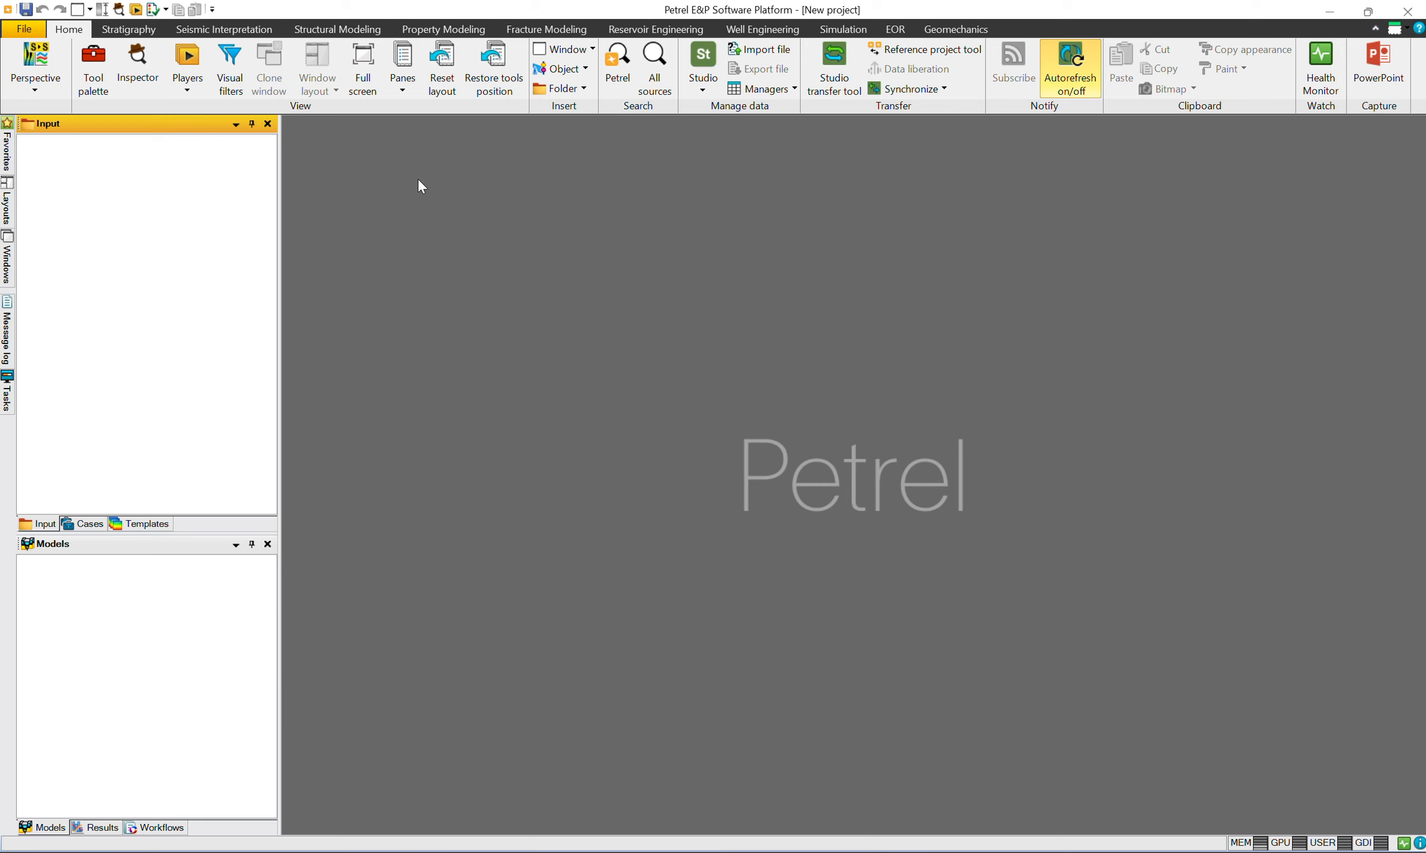
click(24, 30)
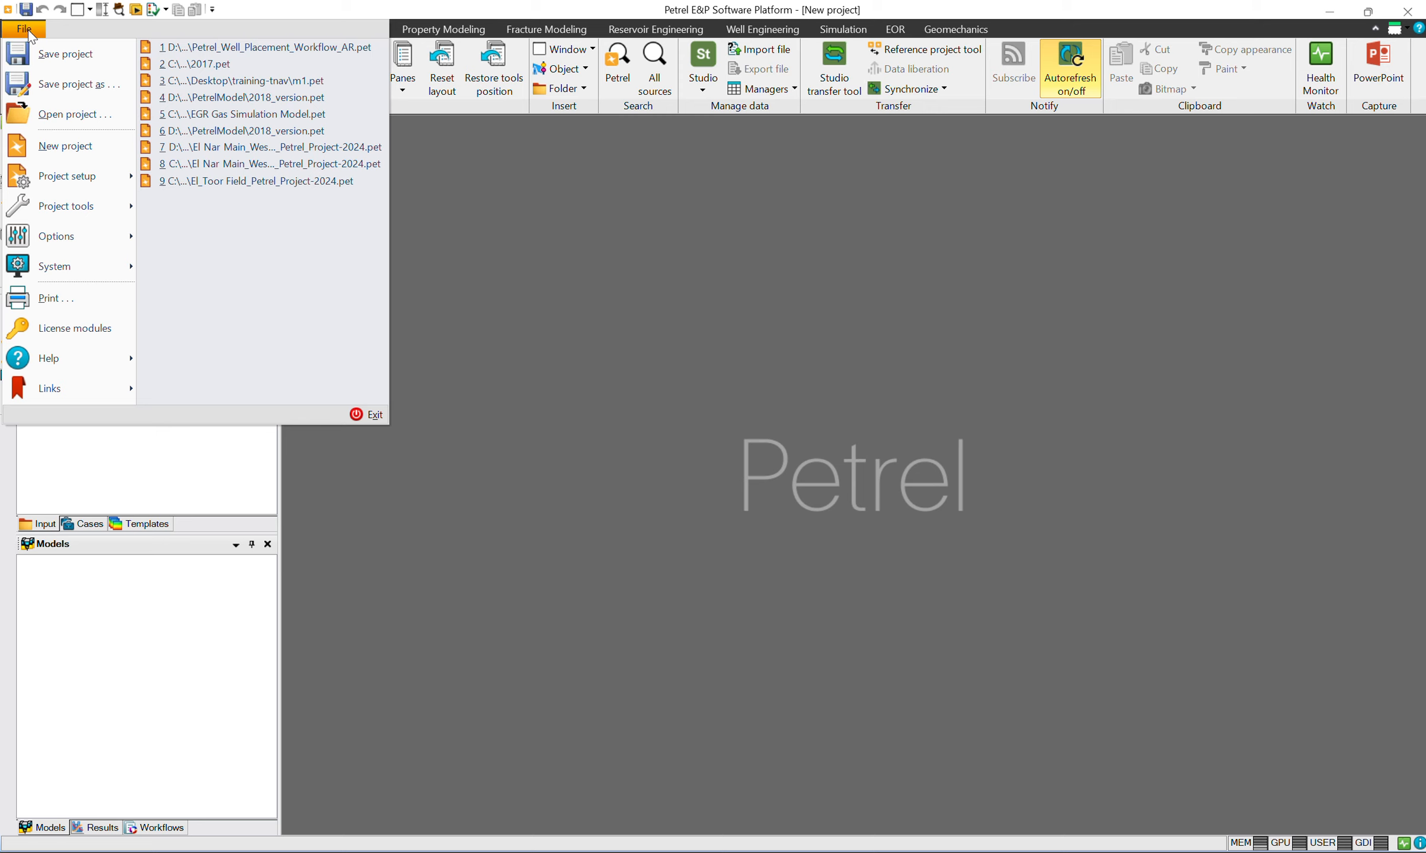
click(65, 146)
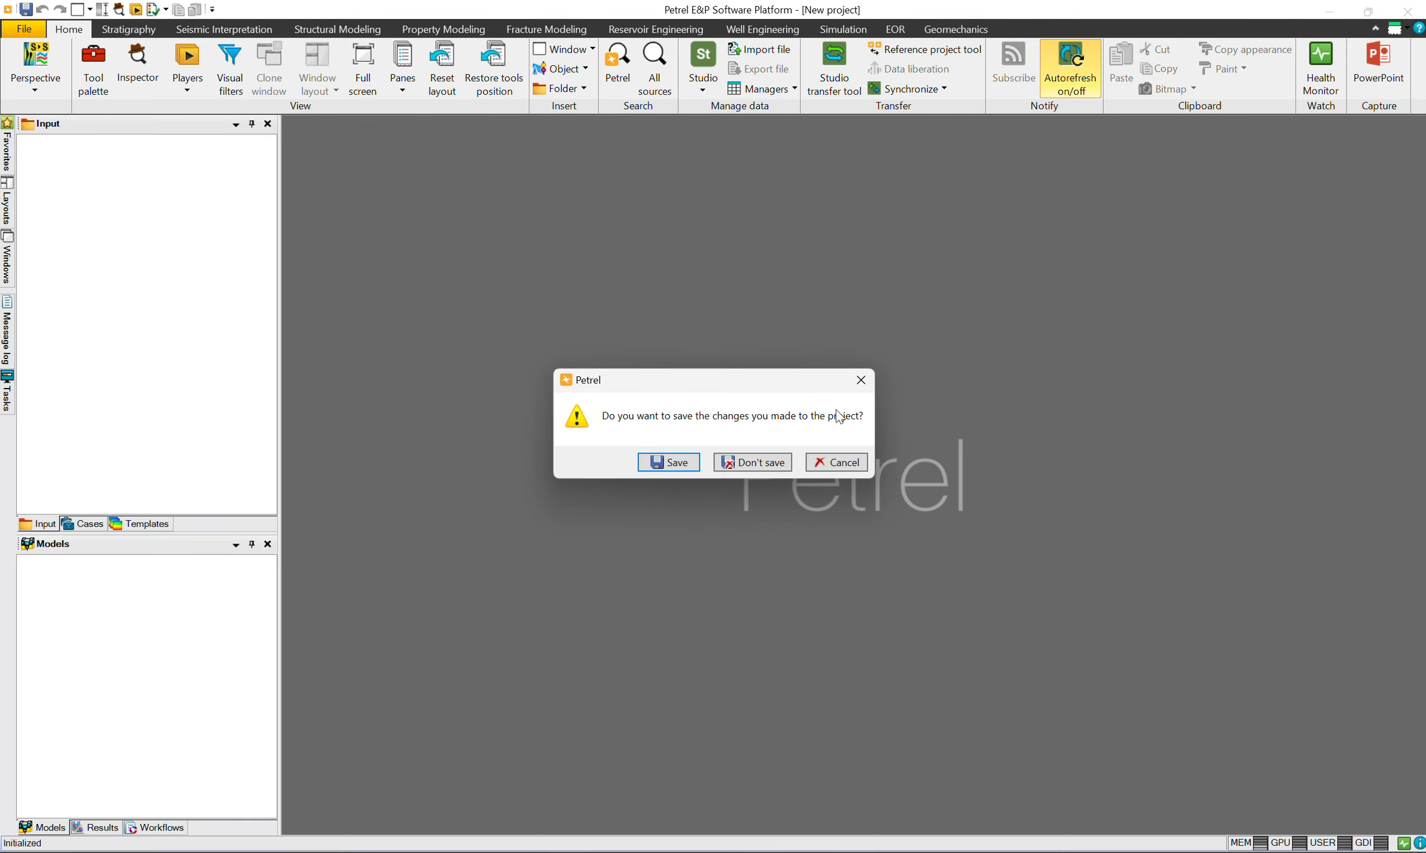
drag(702, 388, 578, 290)
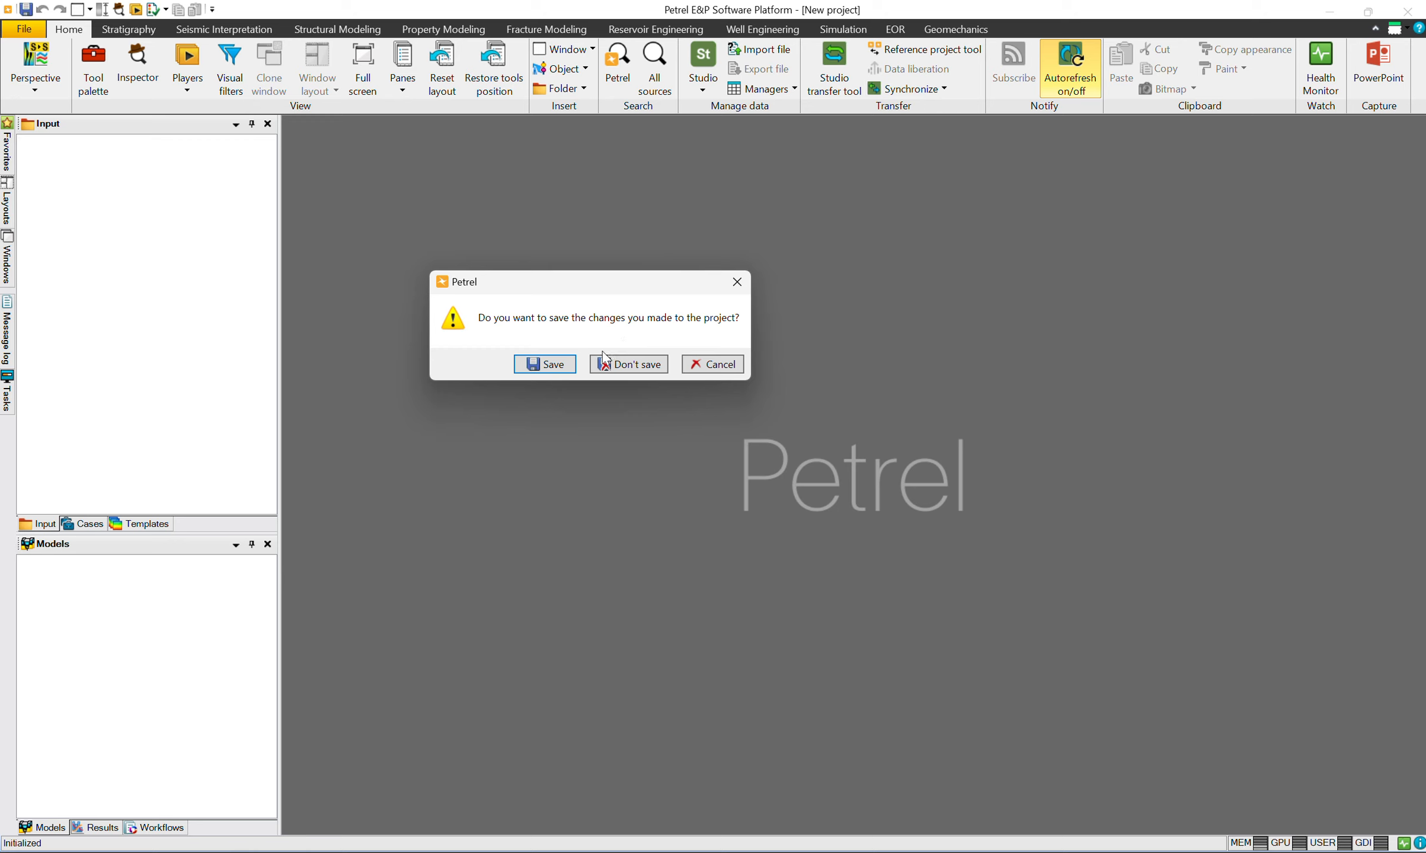
click(704, 369)
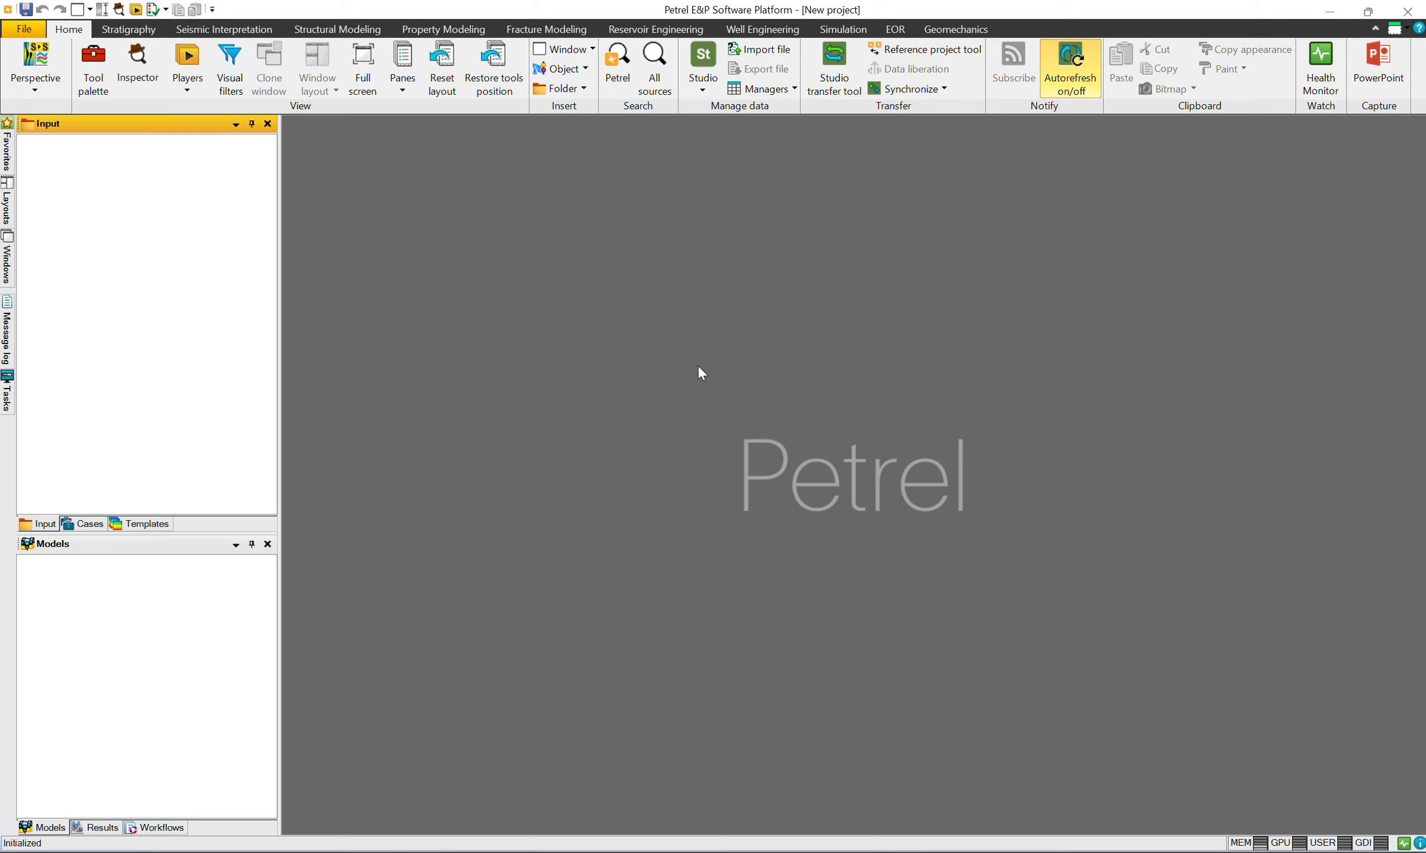
Step: In the project's coordinate and unit settings, set the unit system to Field-UTM and apply it to open unit customization
click(13, 31)
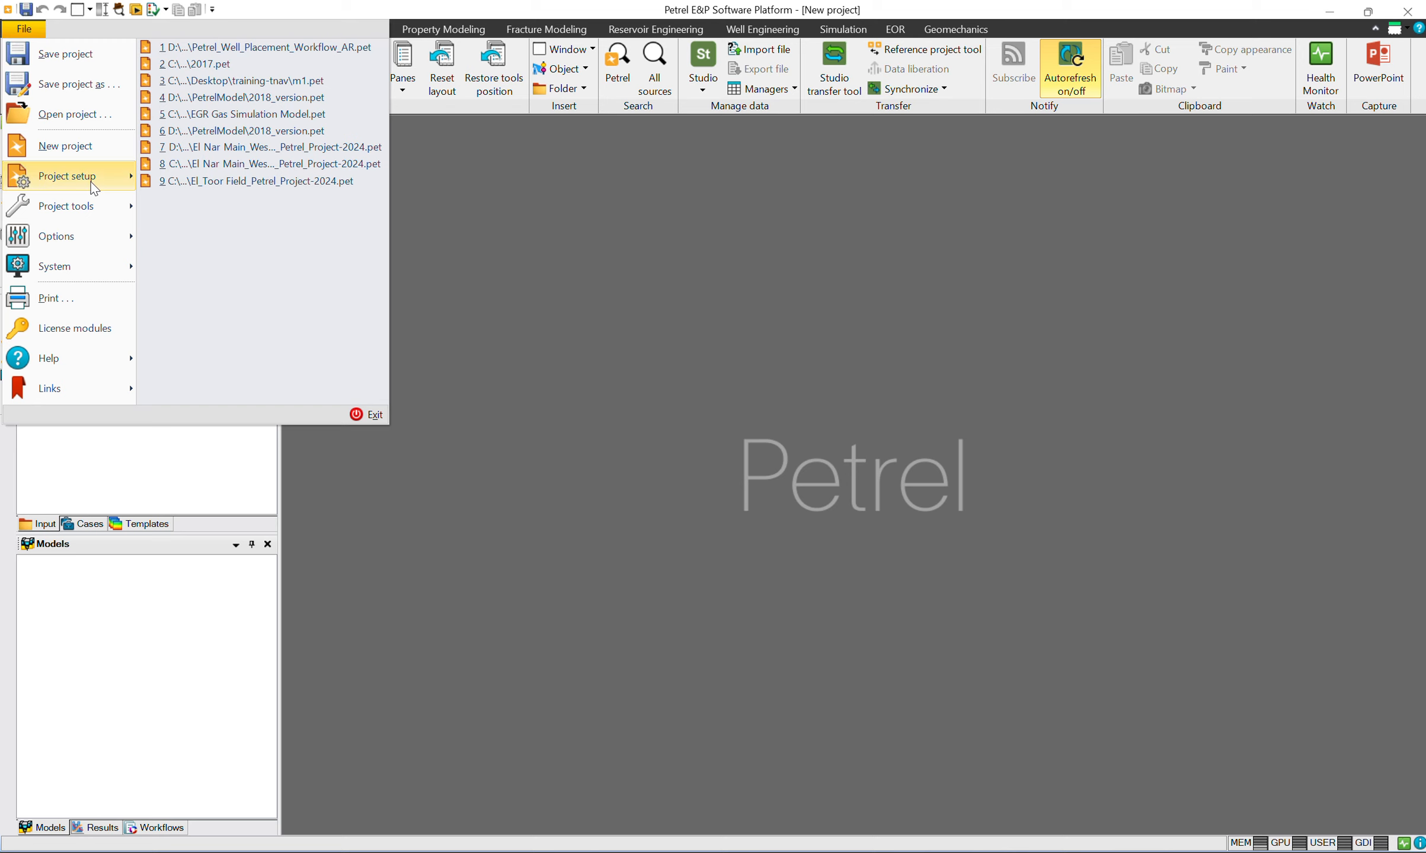
mouse_move(93, 188)
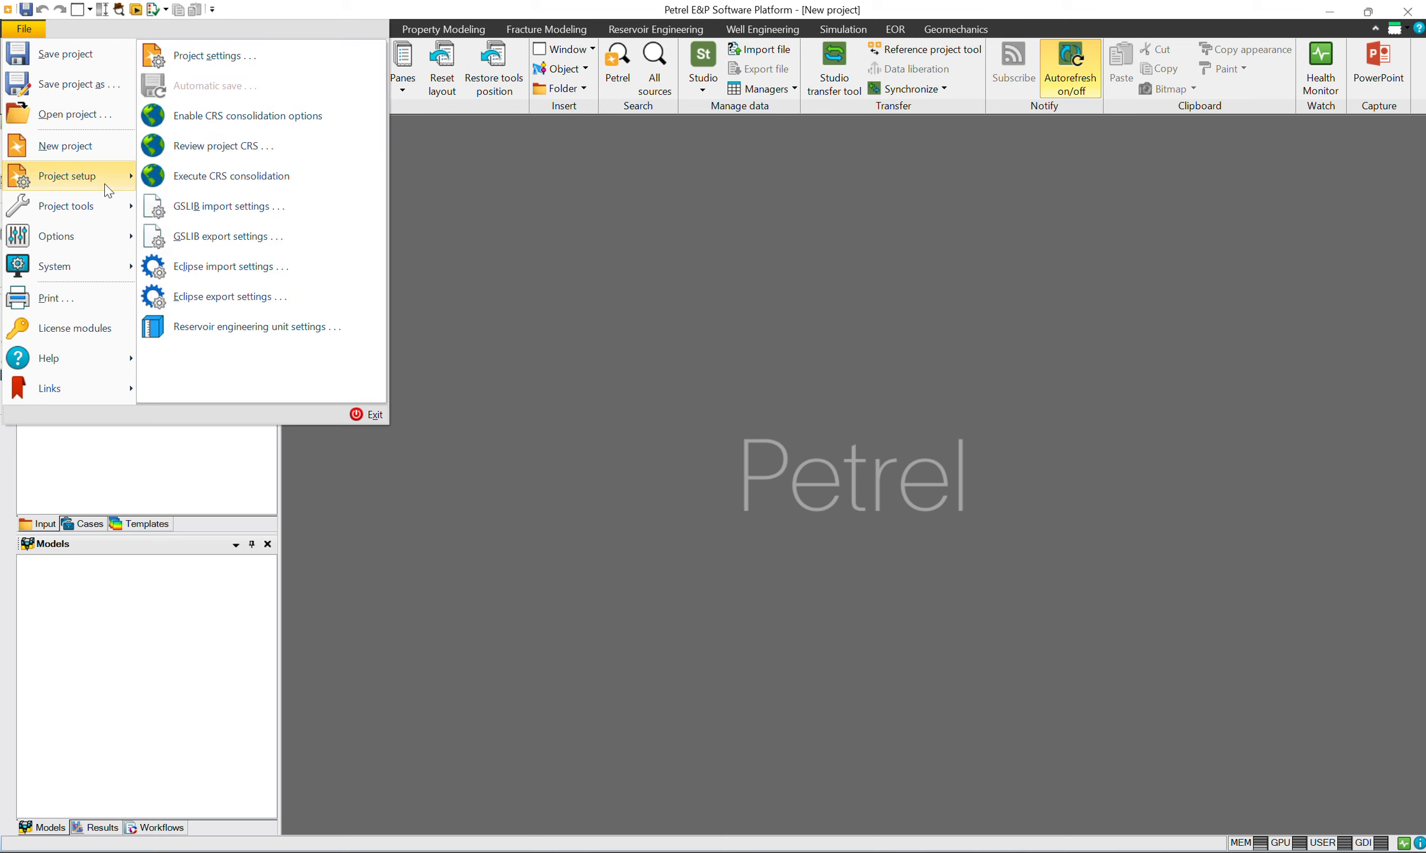
click(245, 55)
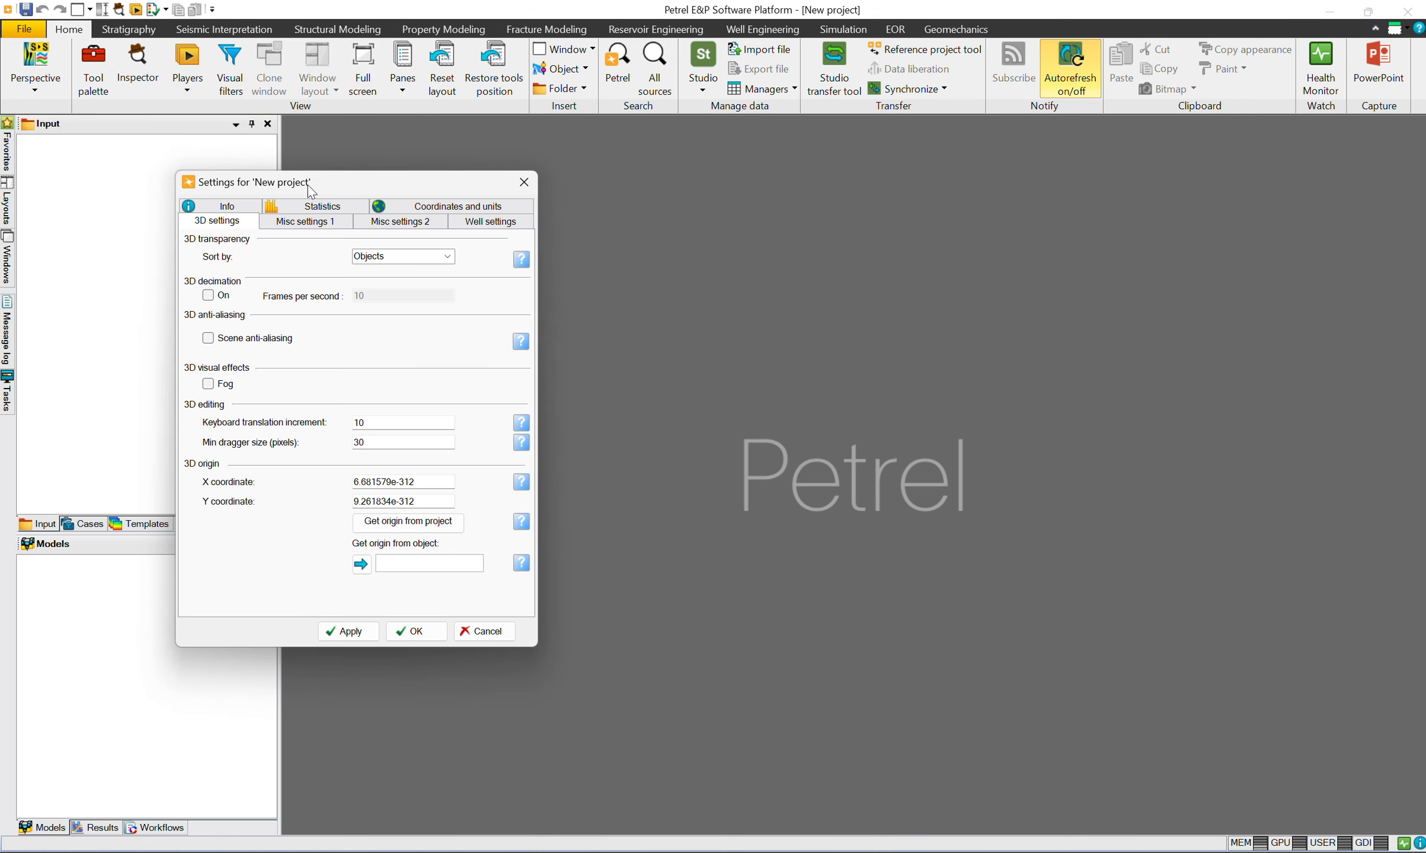
drag(308, 185, 420, 119)
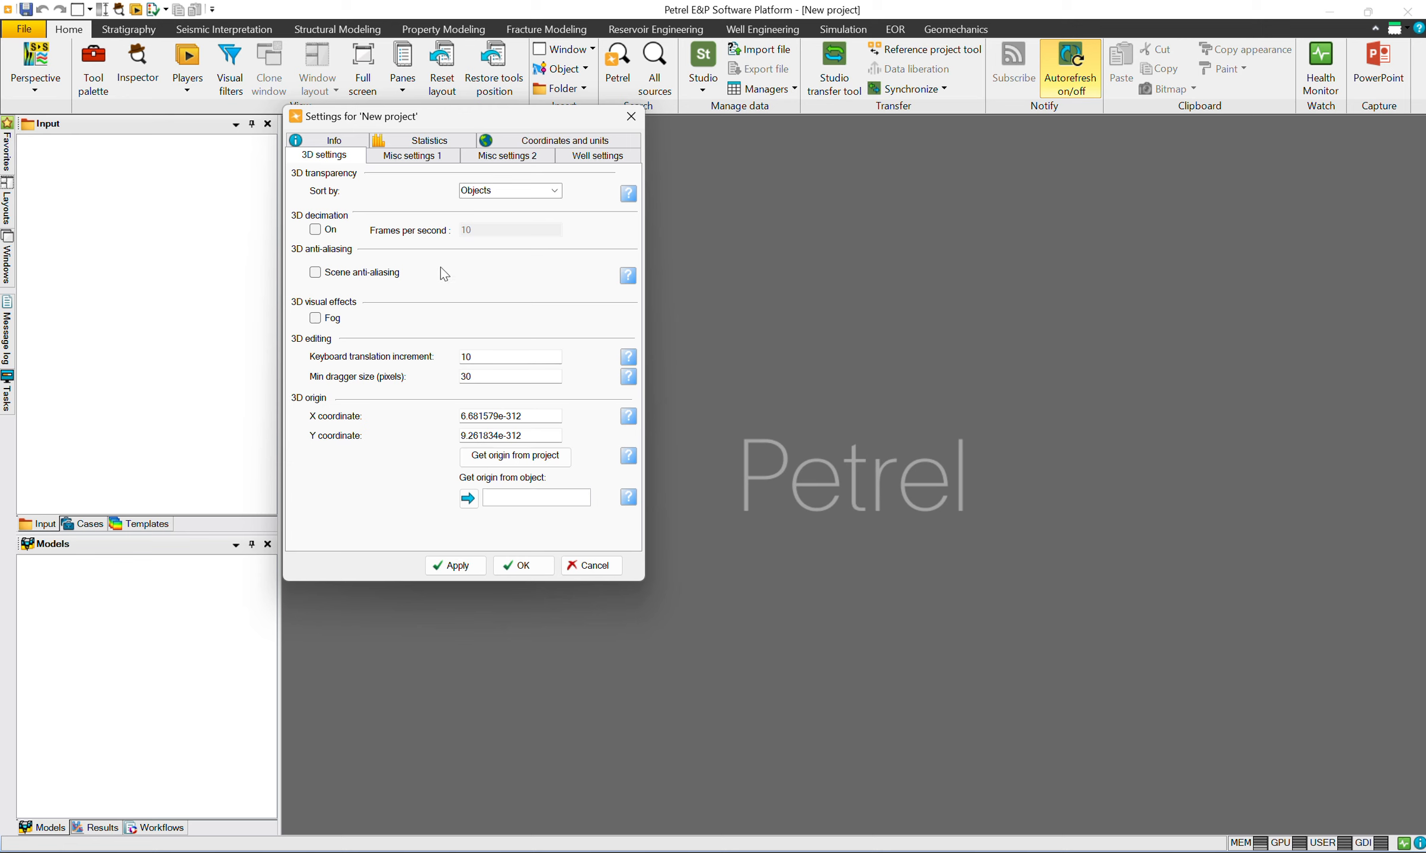
click(350, 141)
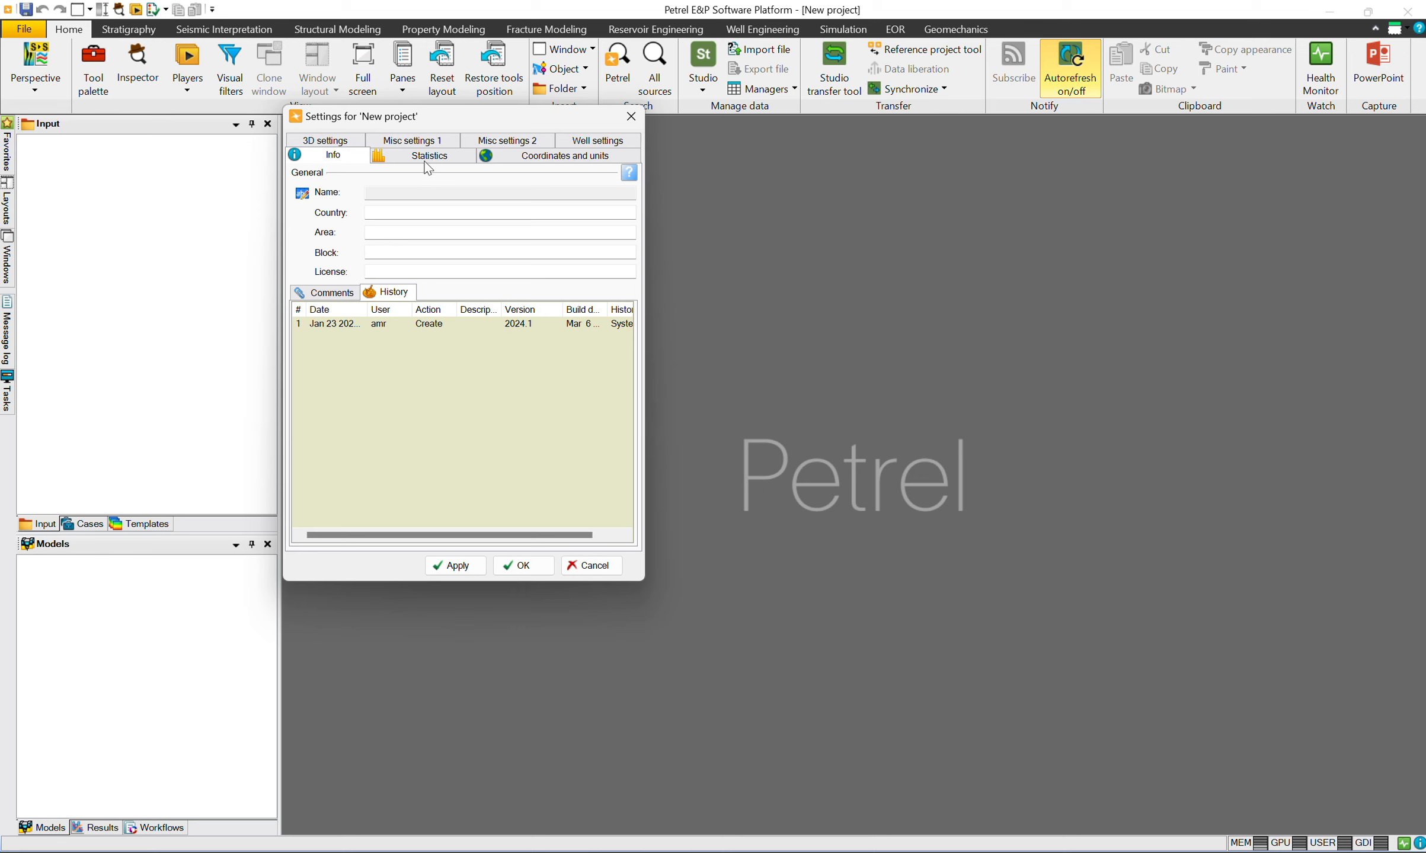
click(512, 158)
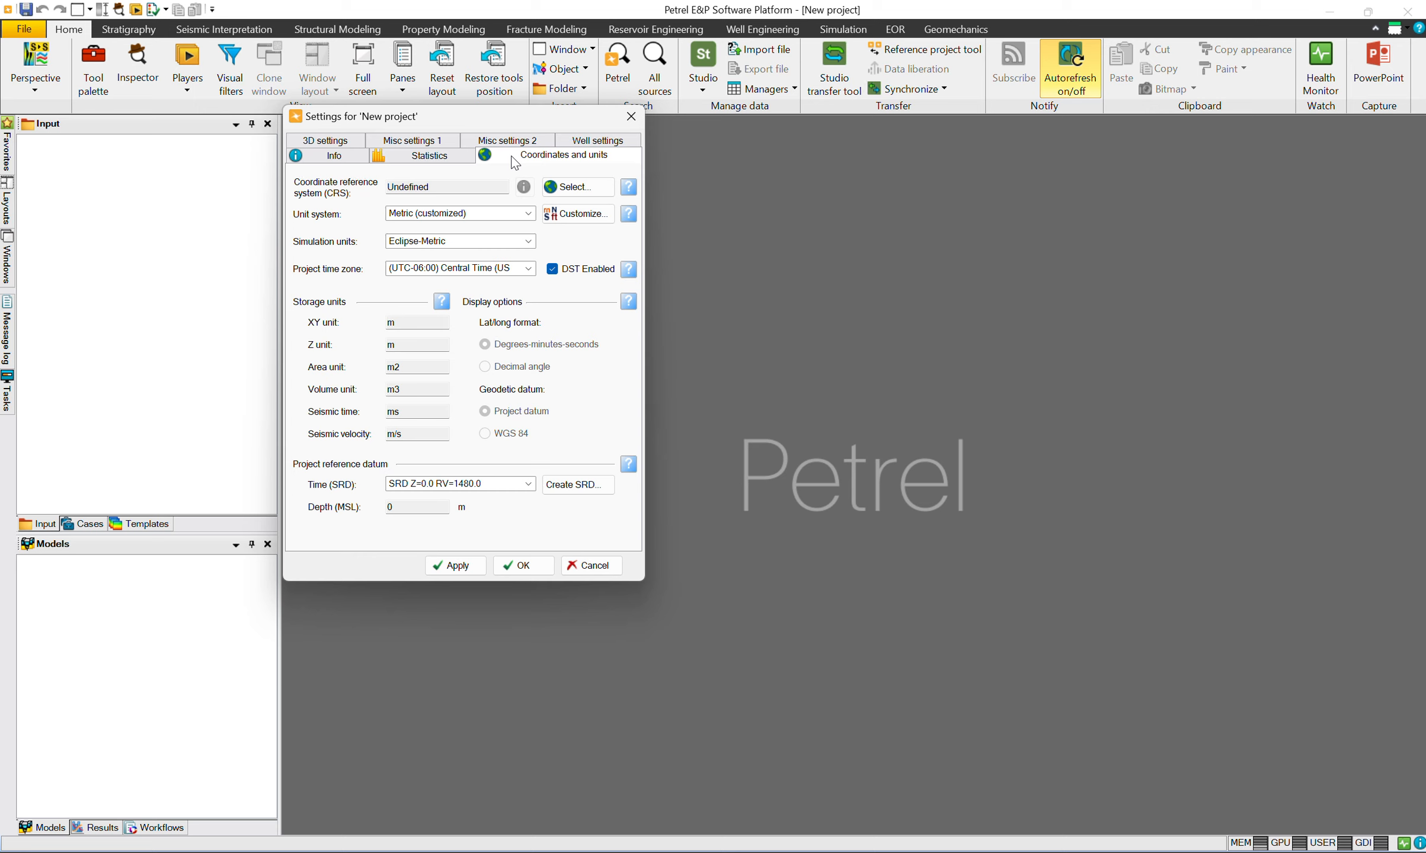
click(457, 215)
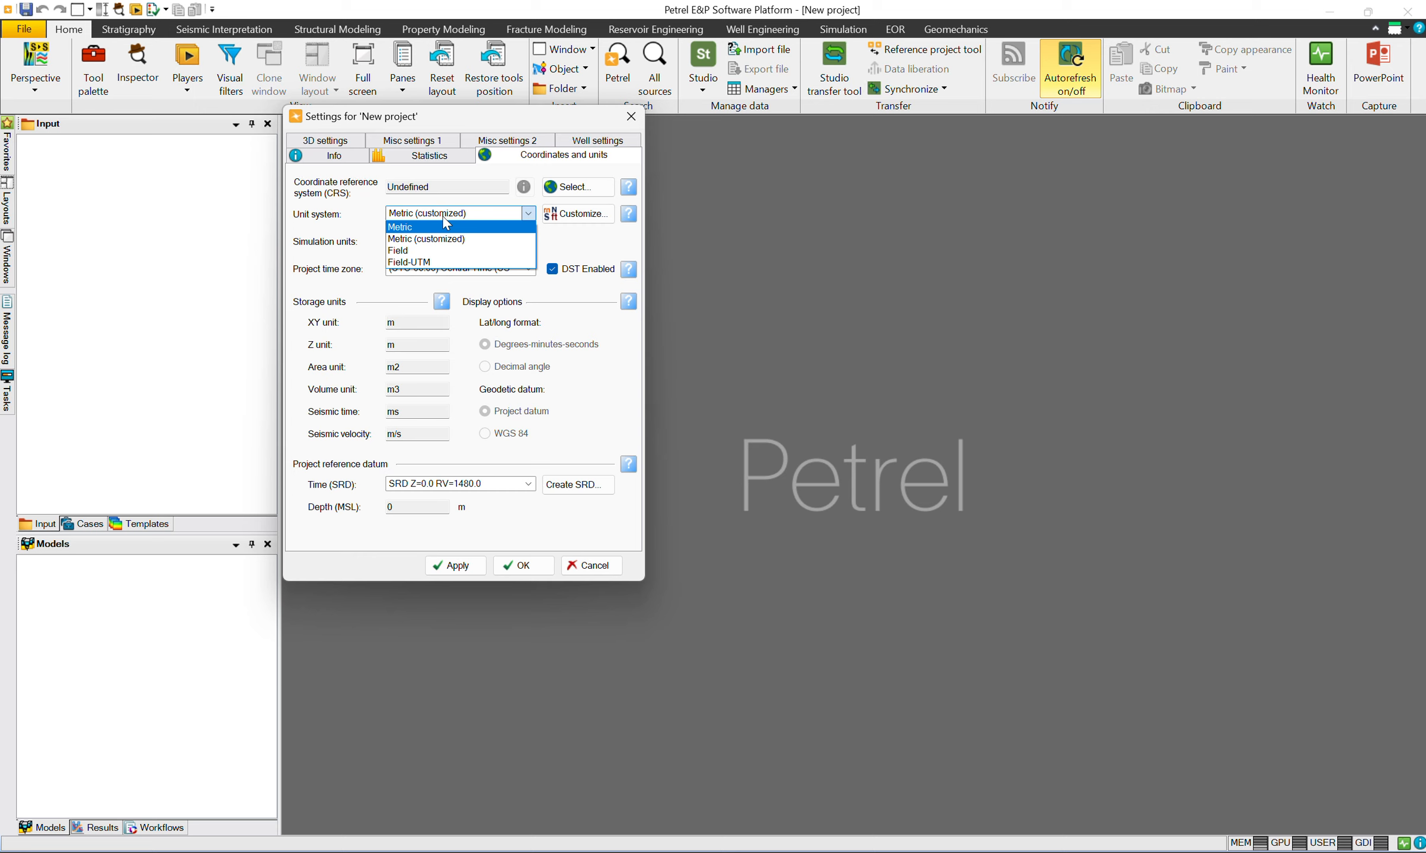
click(444, 262)
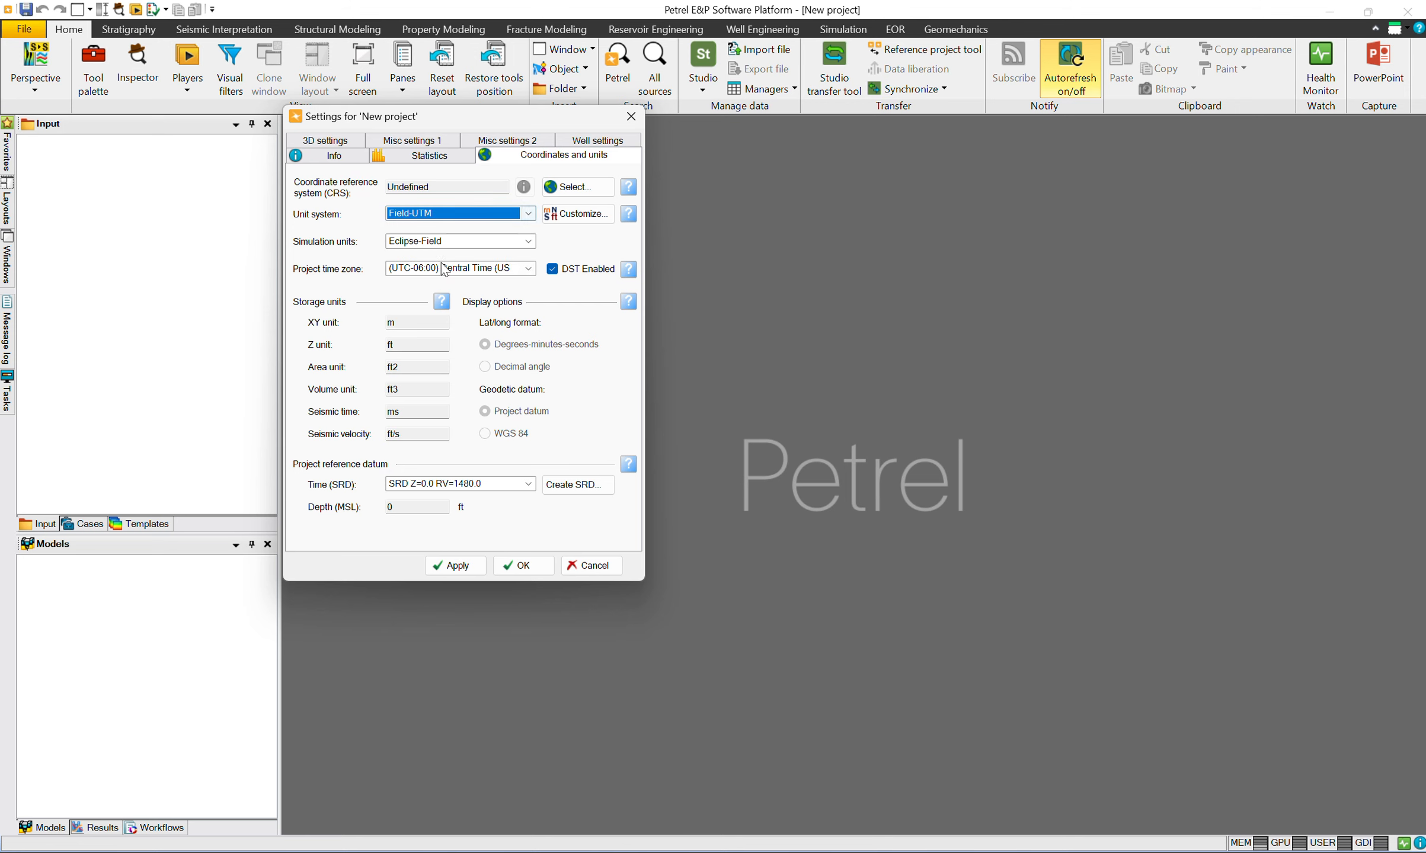
click(555, 224)
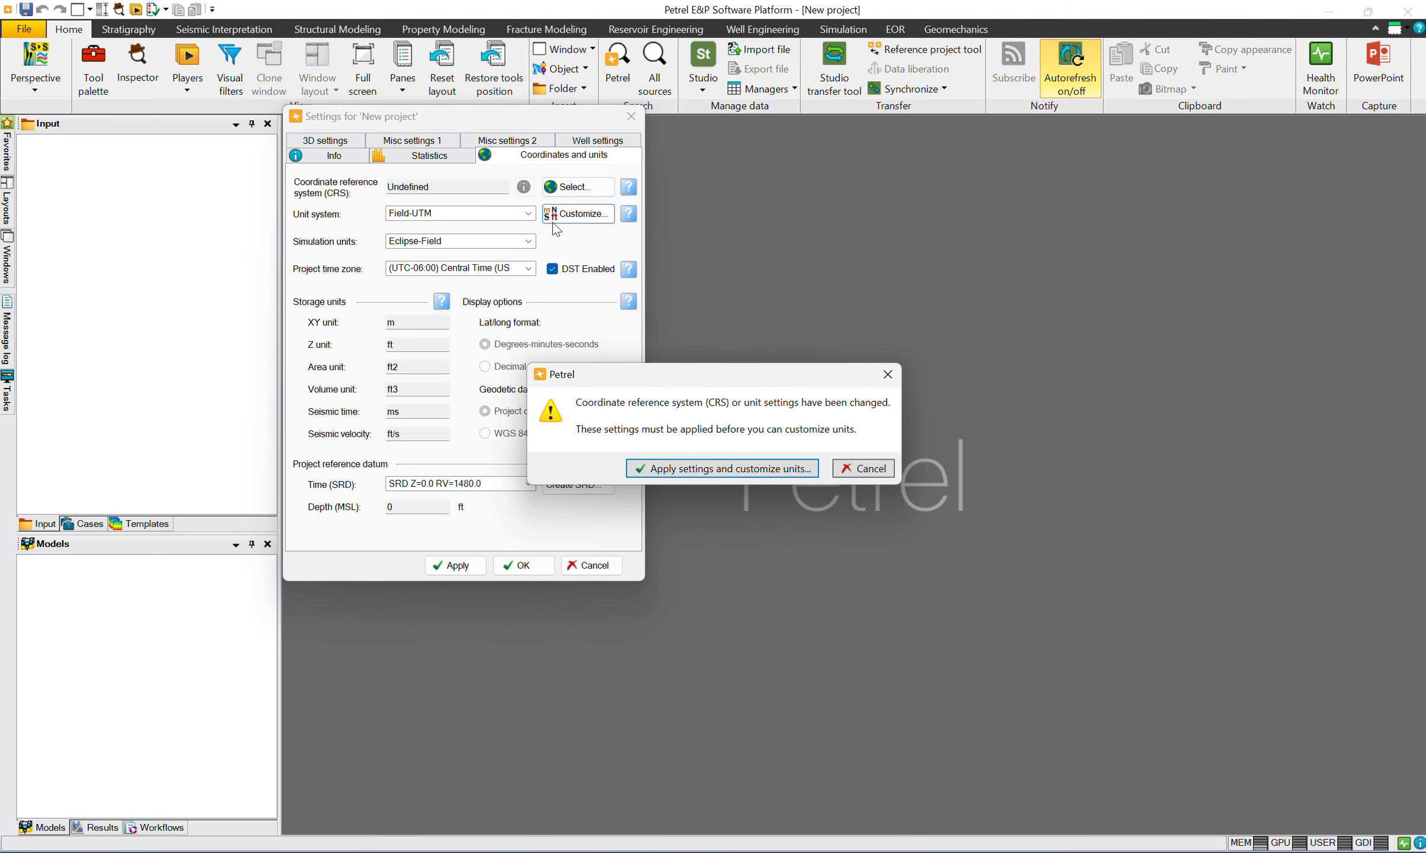
click(765, 475)
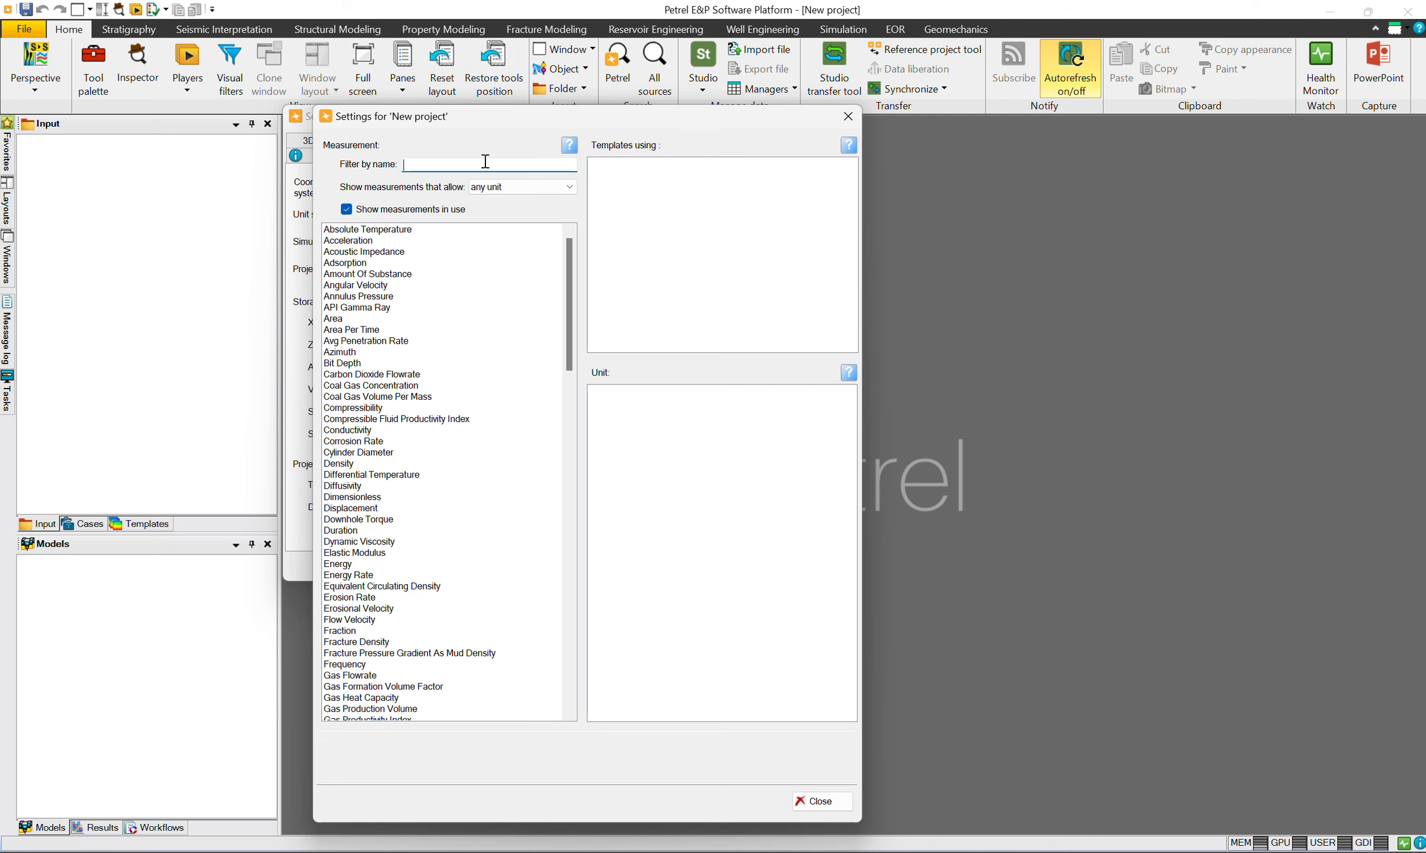
Step: Filter the measurements by "volume", try to assign bbl to the Volume measurement's Bulk volume template, and leave unit customization
text(volum)
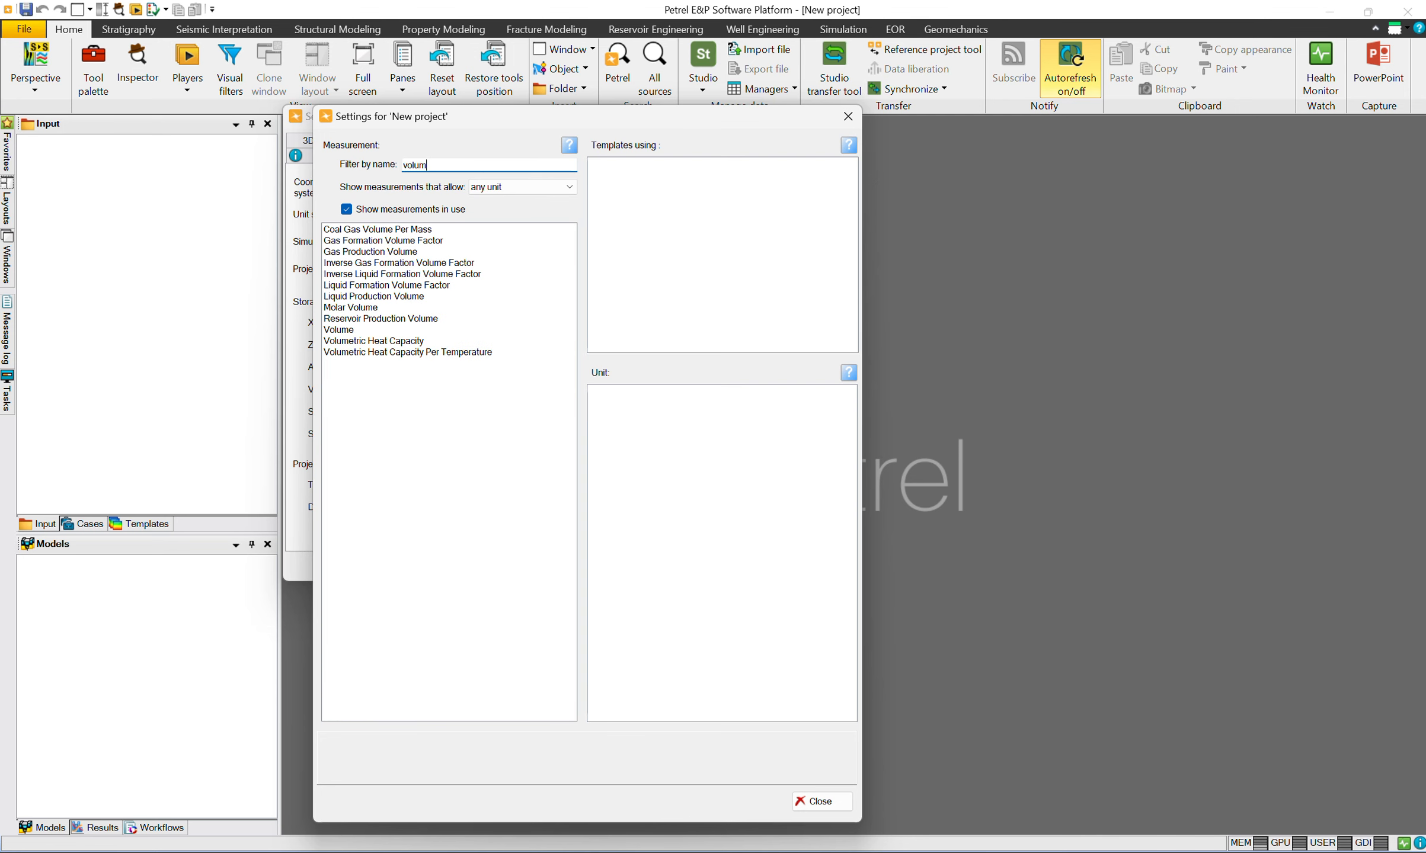
click(365, 333)
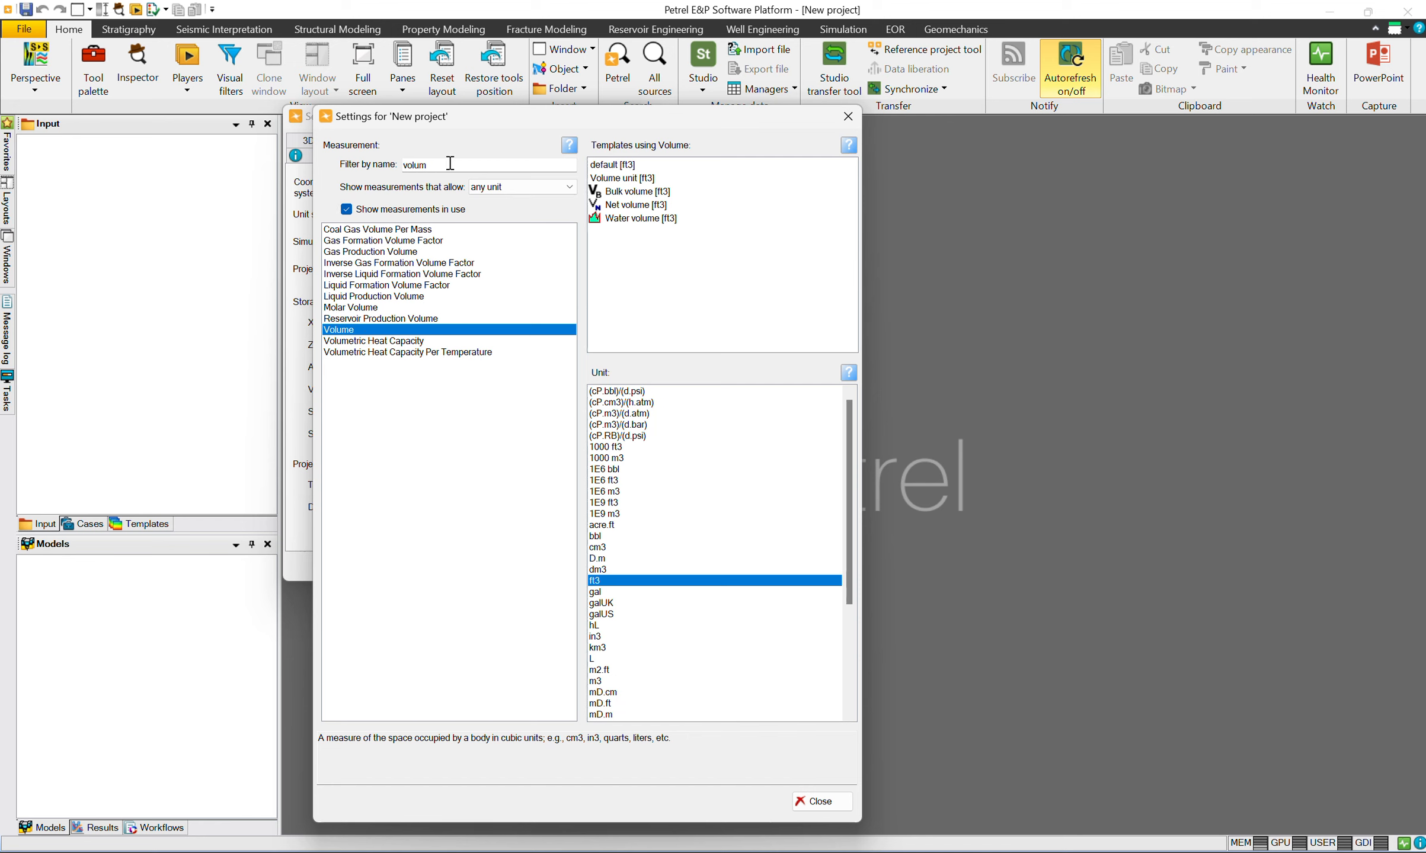
drag(446, 165, 393, 162)
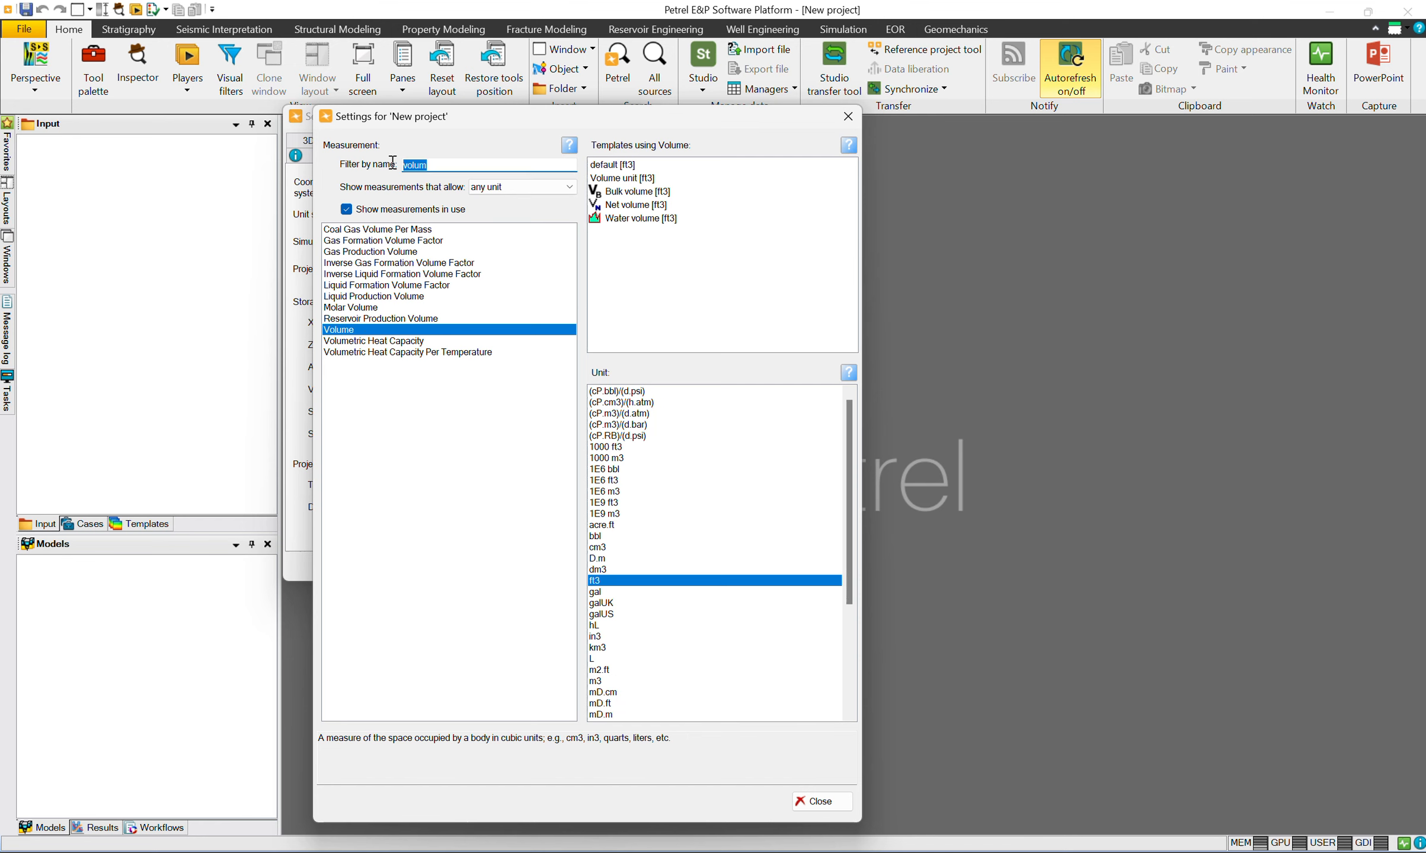
click(439, 165)
text(e)
click(642, 192)
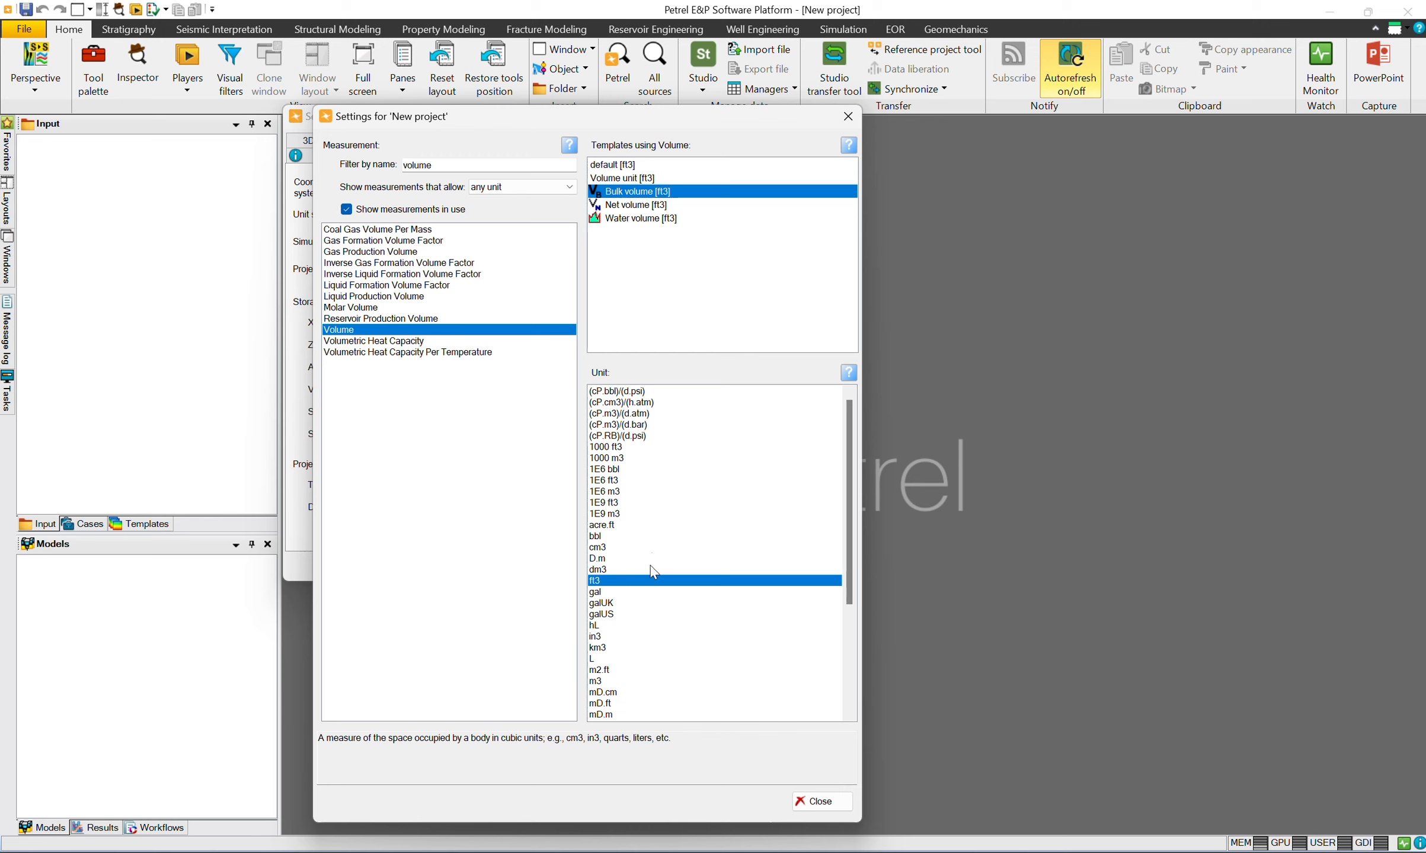
scroll(626, 634, down, 3)
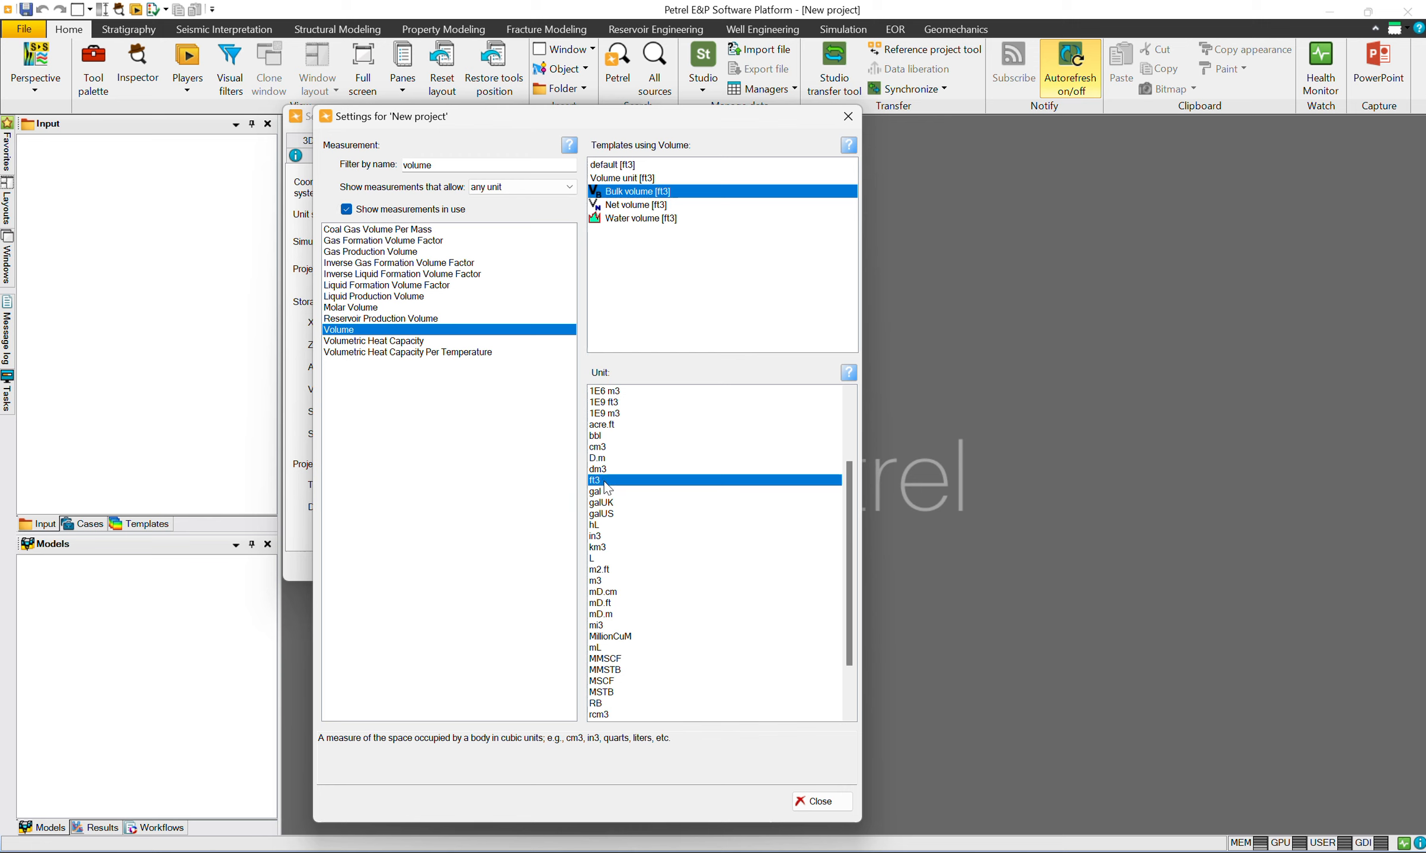
click(596, 437)
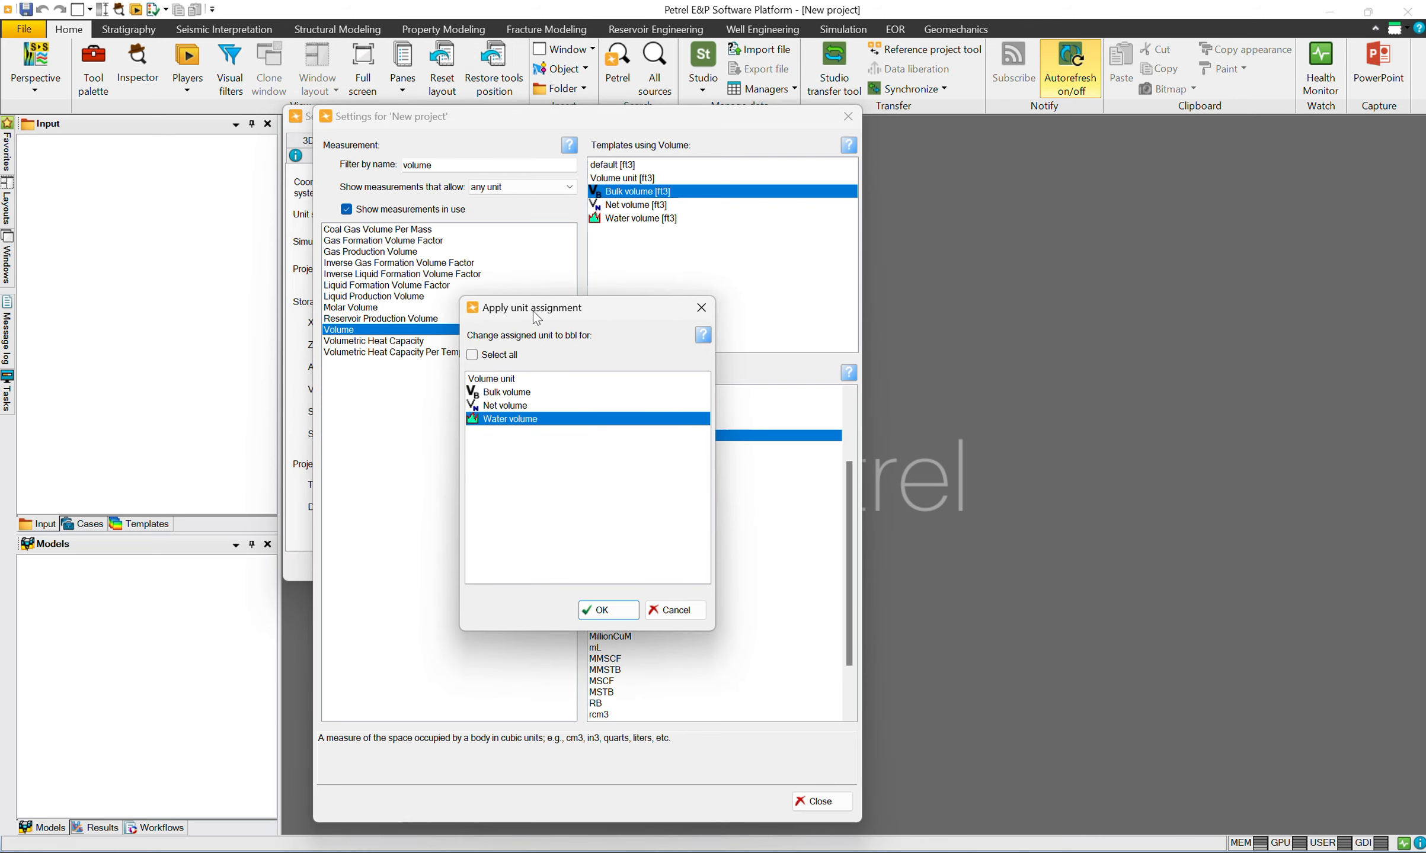
drag(535, 314, 590, 309)
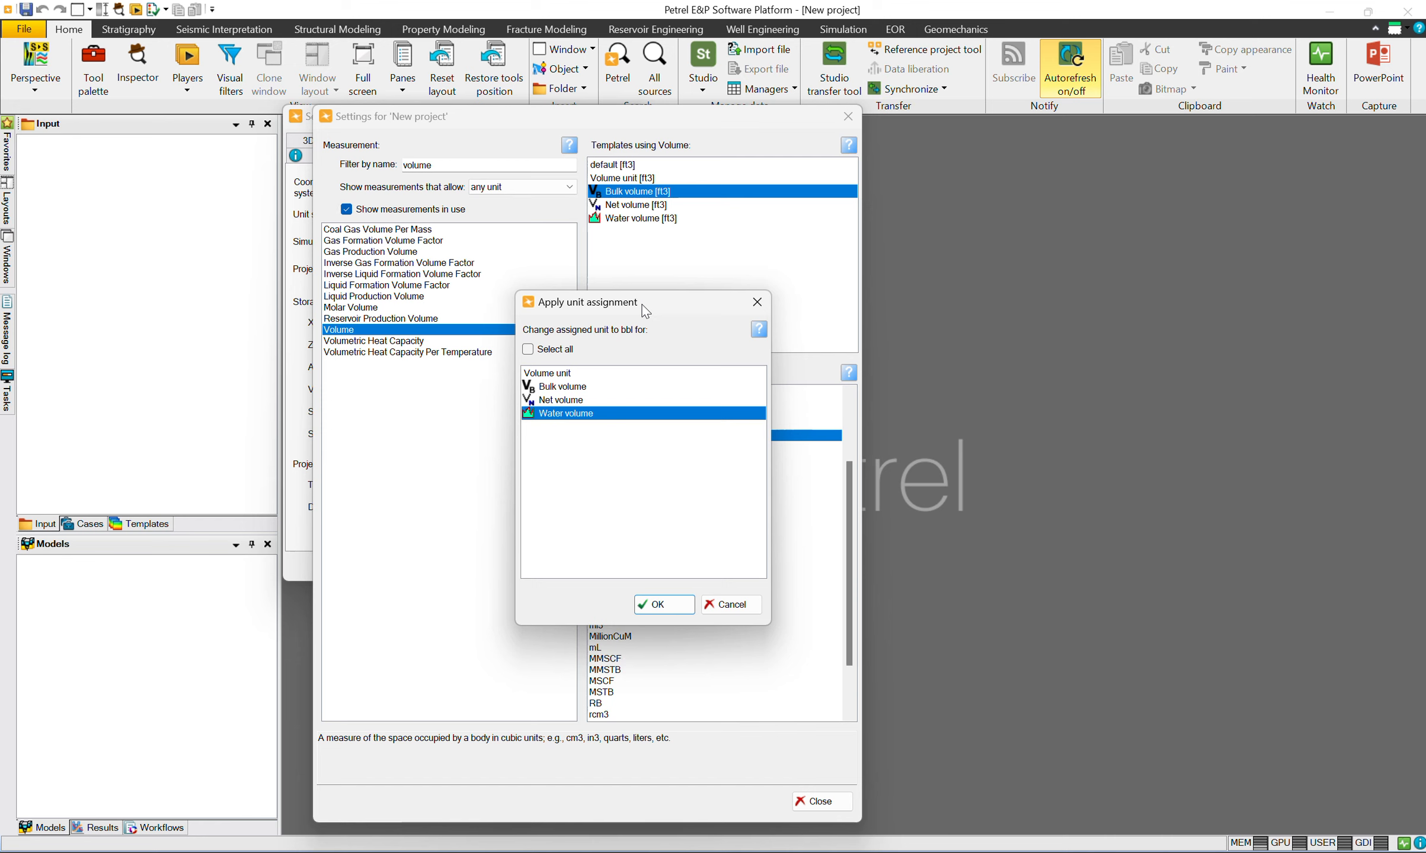
drag(645, 309, 658, 304)
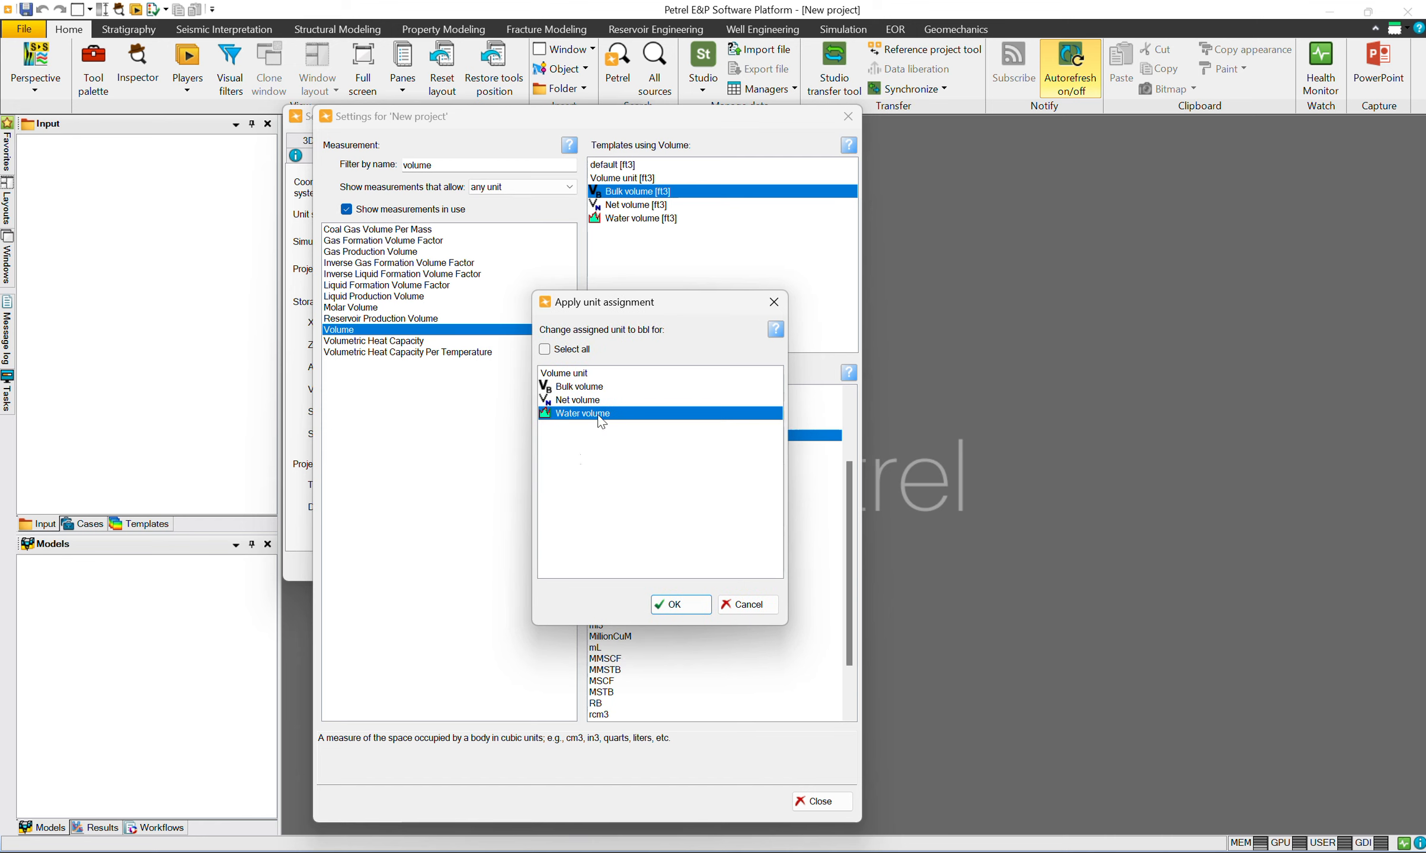
click(748, 605)
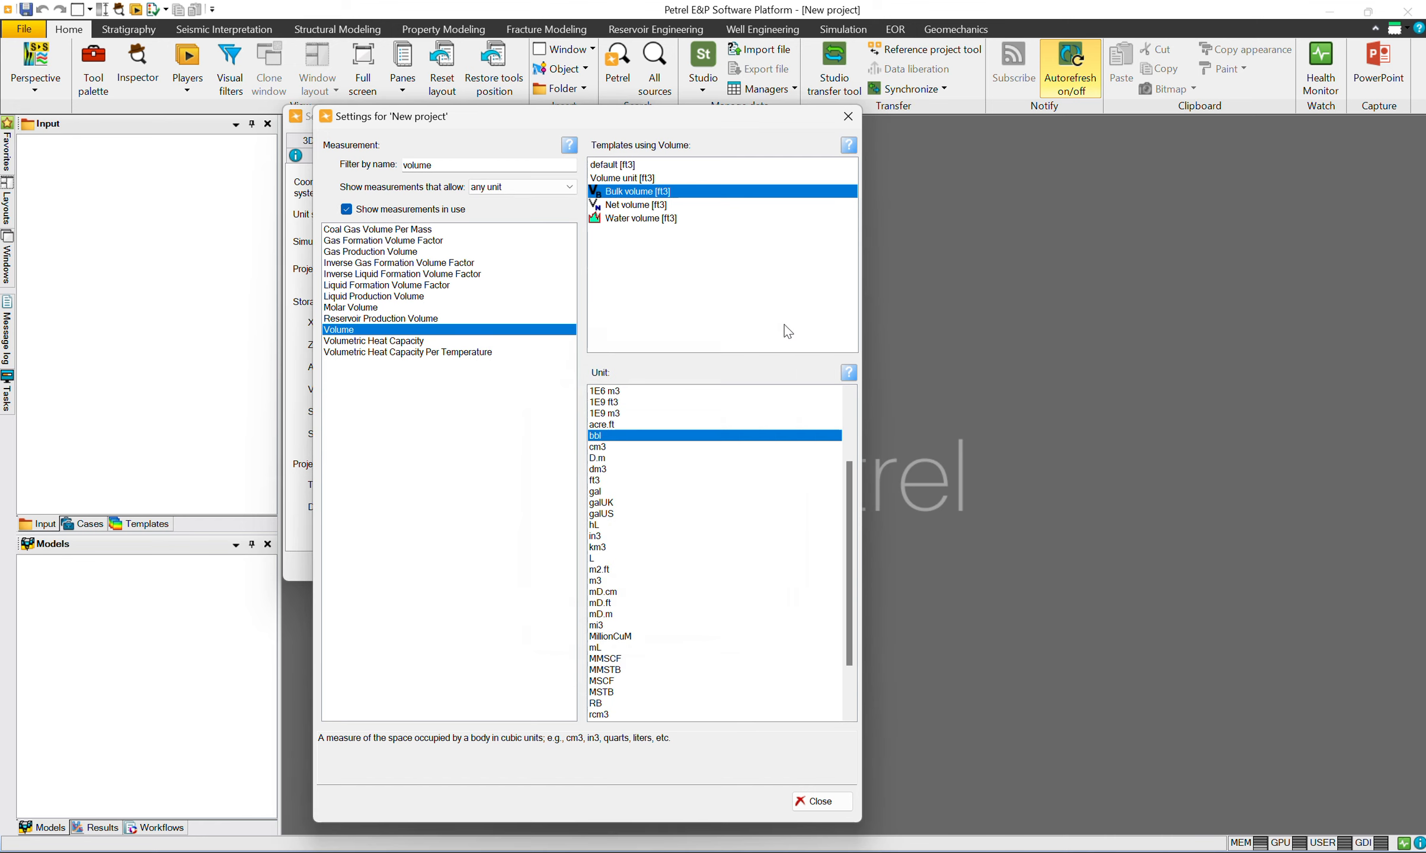
click(847, 116)
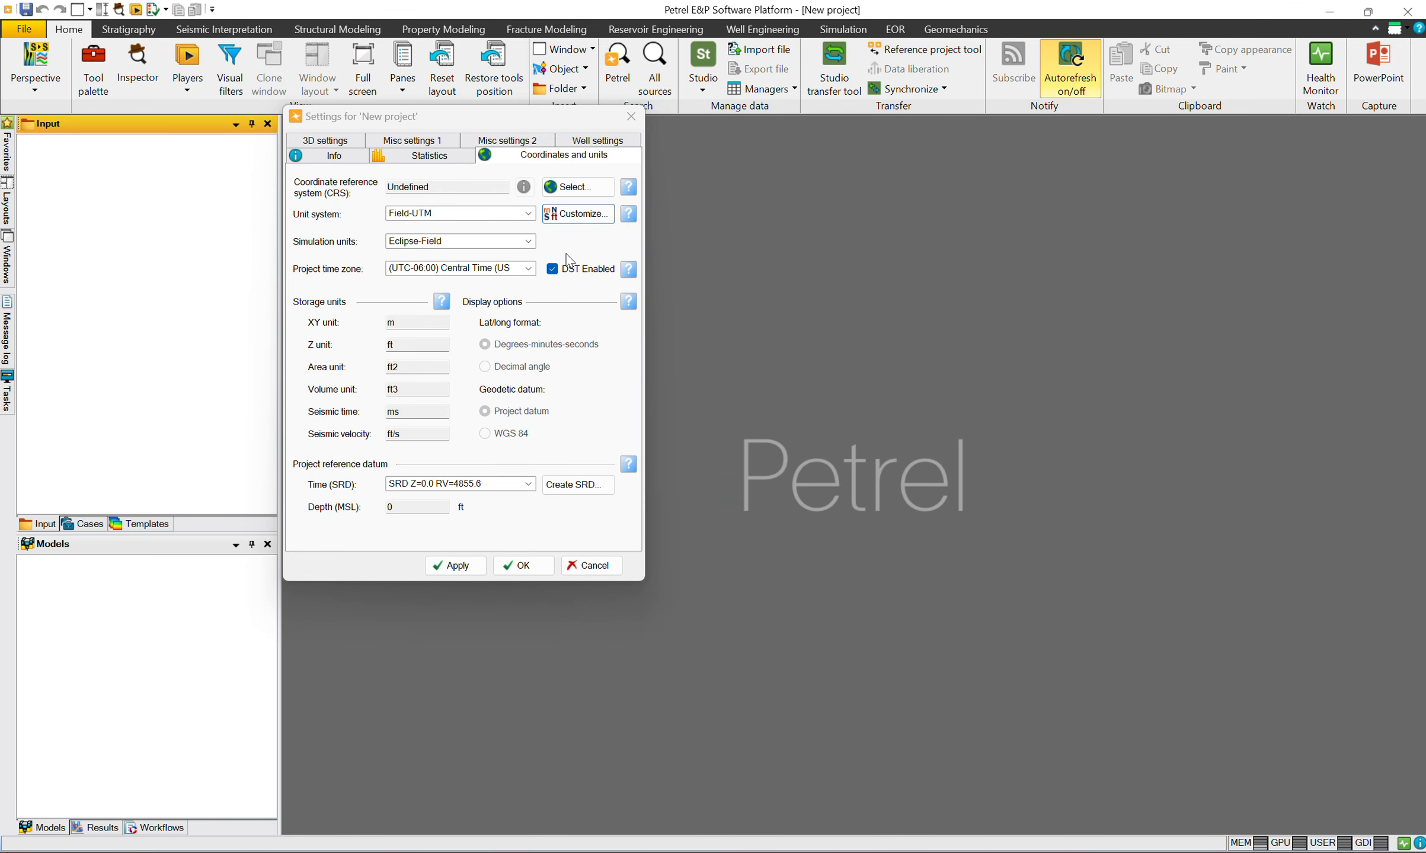
Step: Open the coordinate reference system selection for the project and browse the list of available systems
click(561, 188)
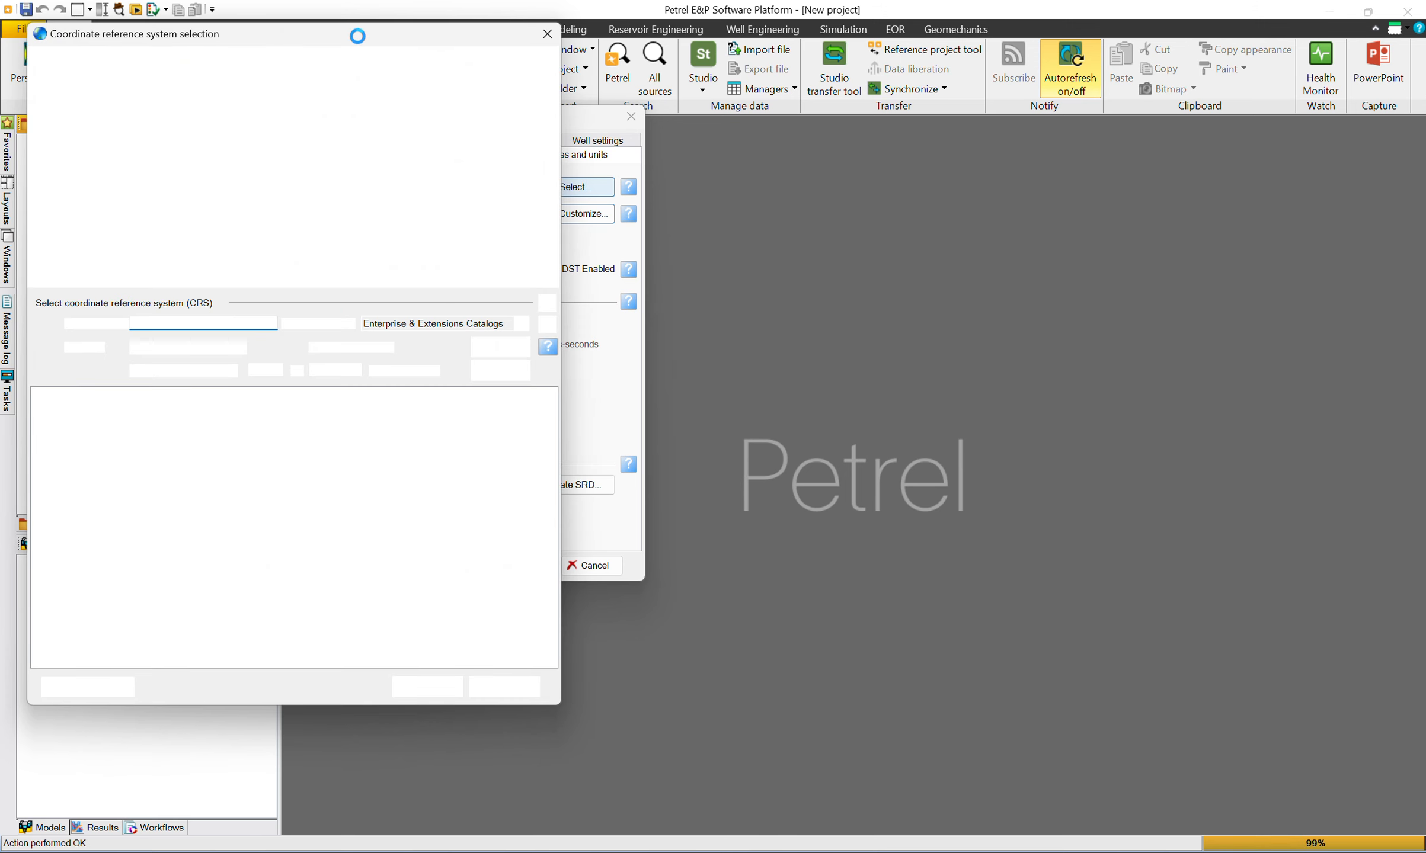
drag(357, 36, 748, 118)
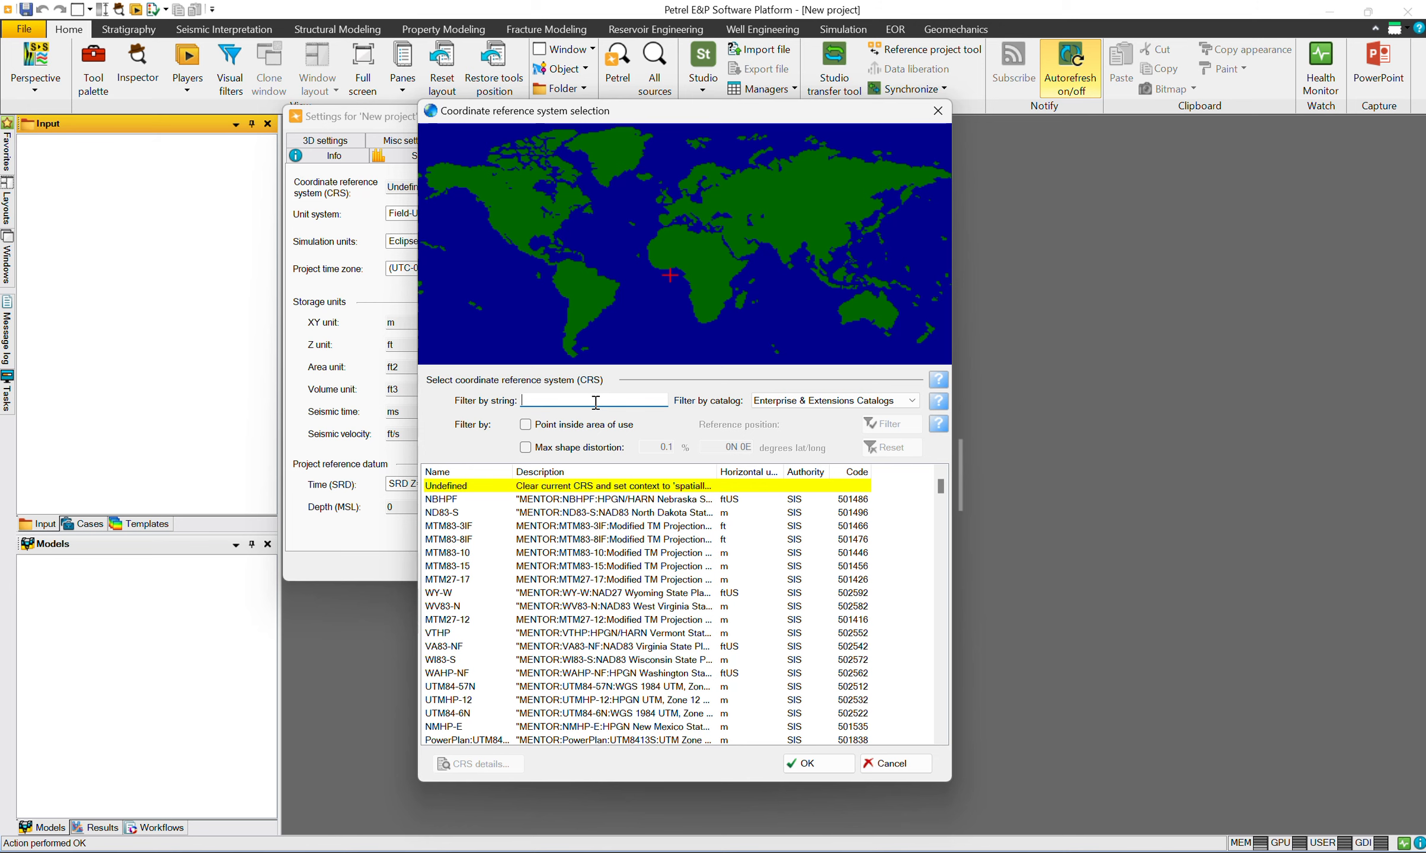
scroll(612, 586, down, 10)
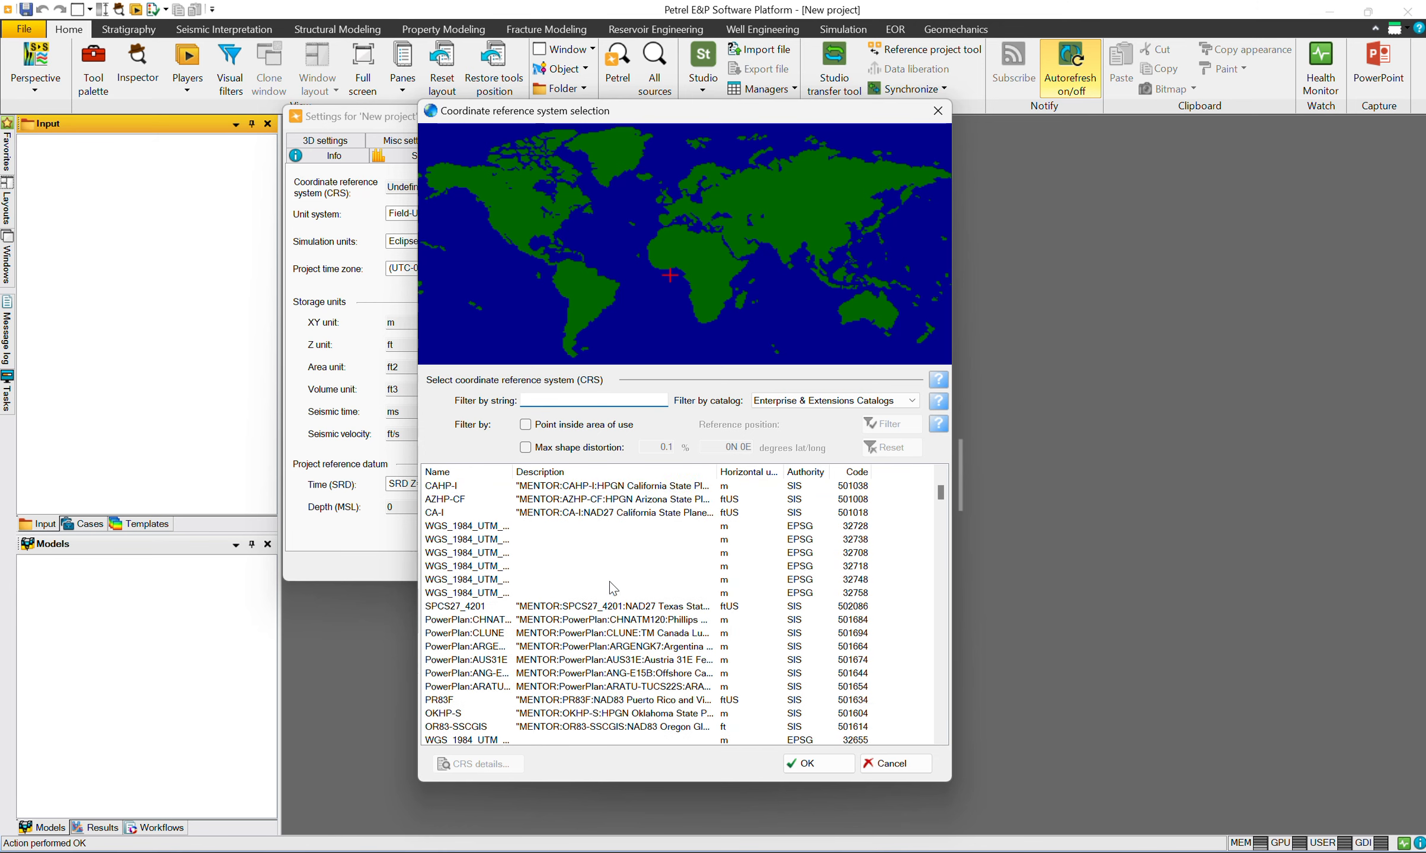
scroll(612, 587, down, 5)
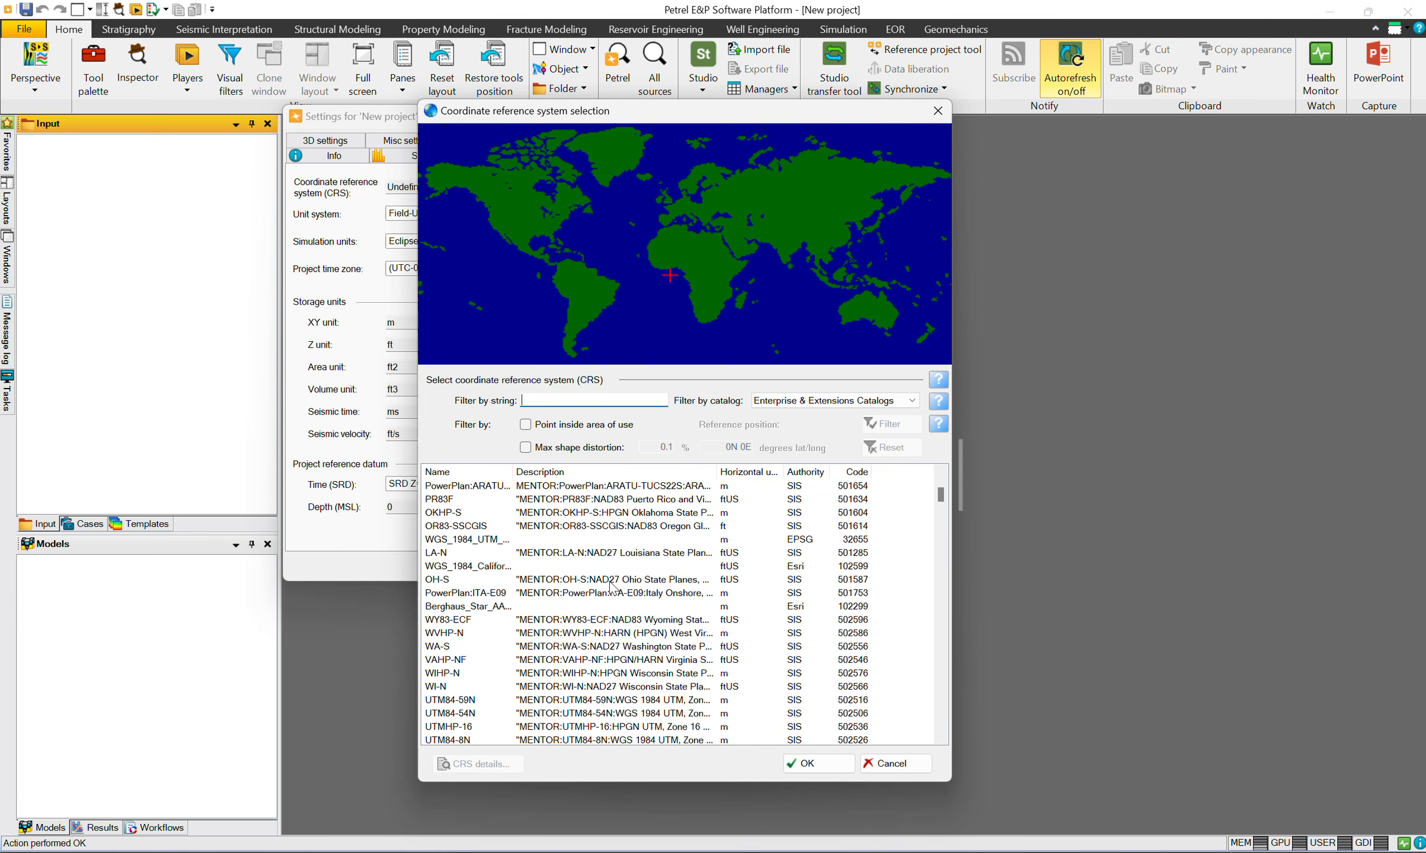
Step: Enter "ut" as the coordinate reference system filter string, select ND83-S, and leave the selection and project settings without applying it
click(544, 396)
text(ut)
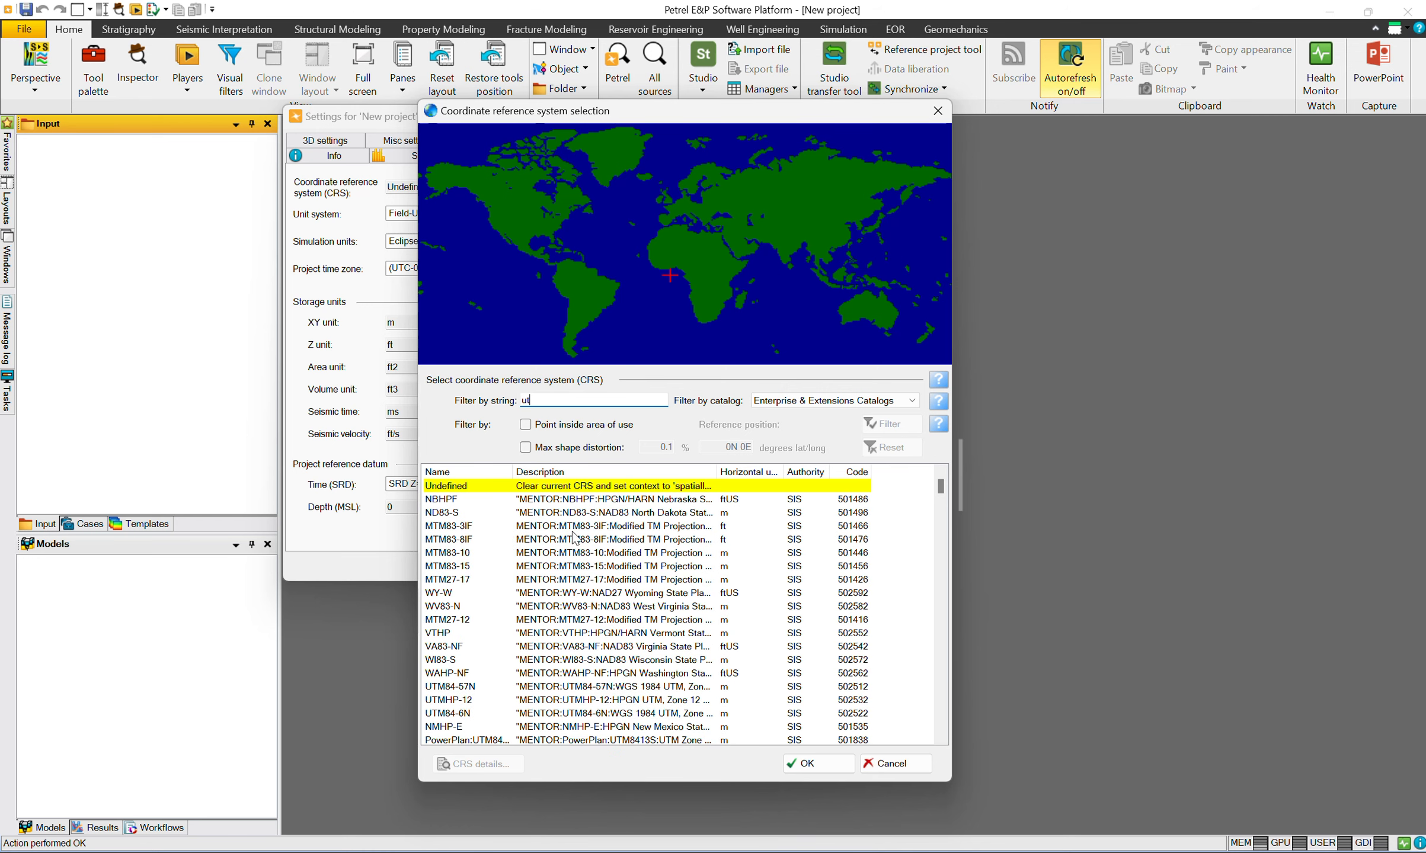
click(570, 514)
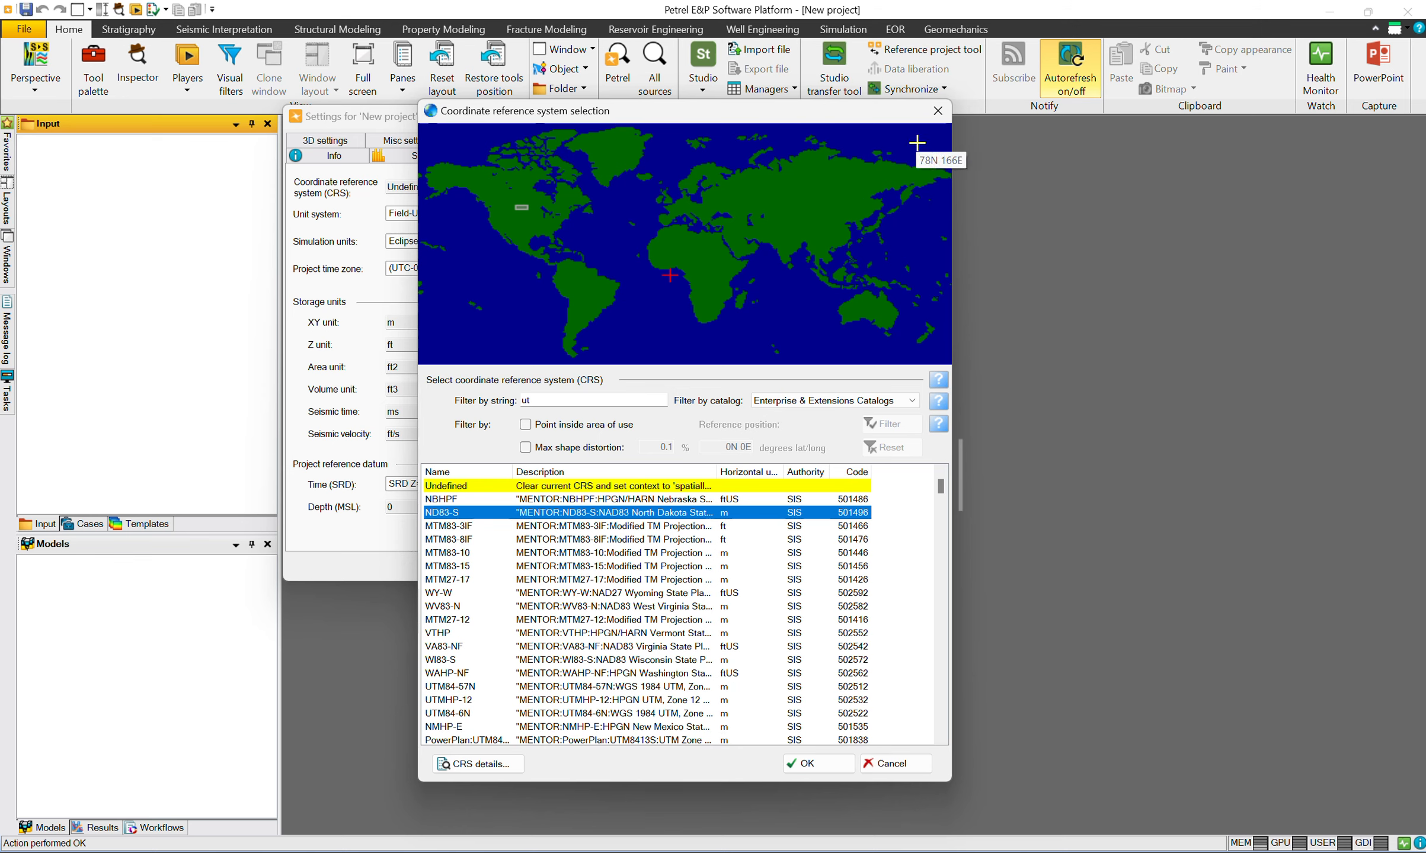
click(937, 111)
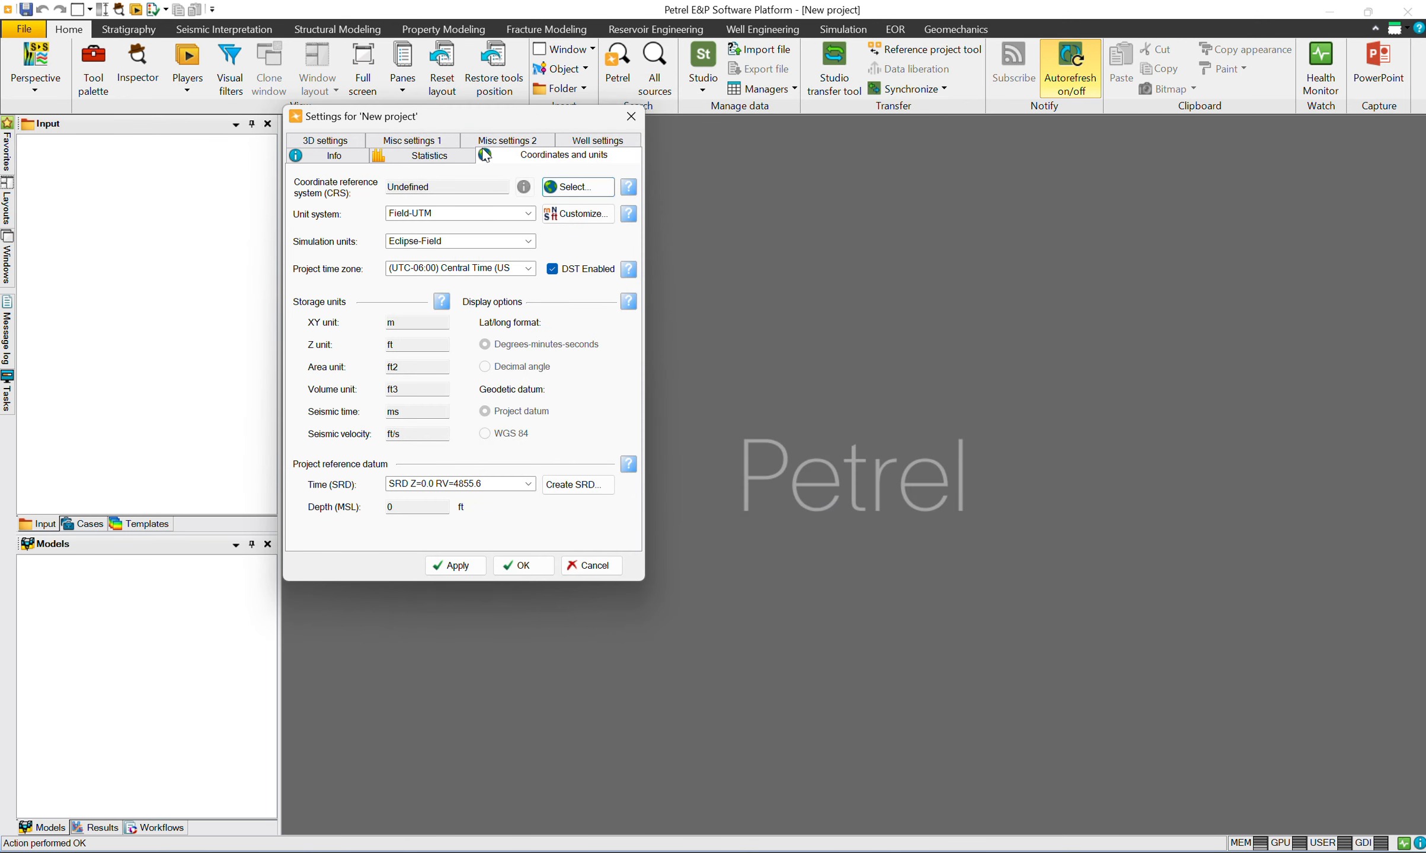
click(630, 117)
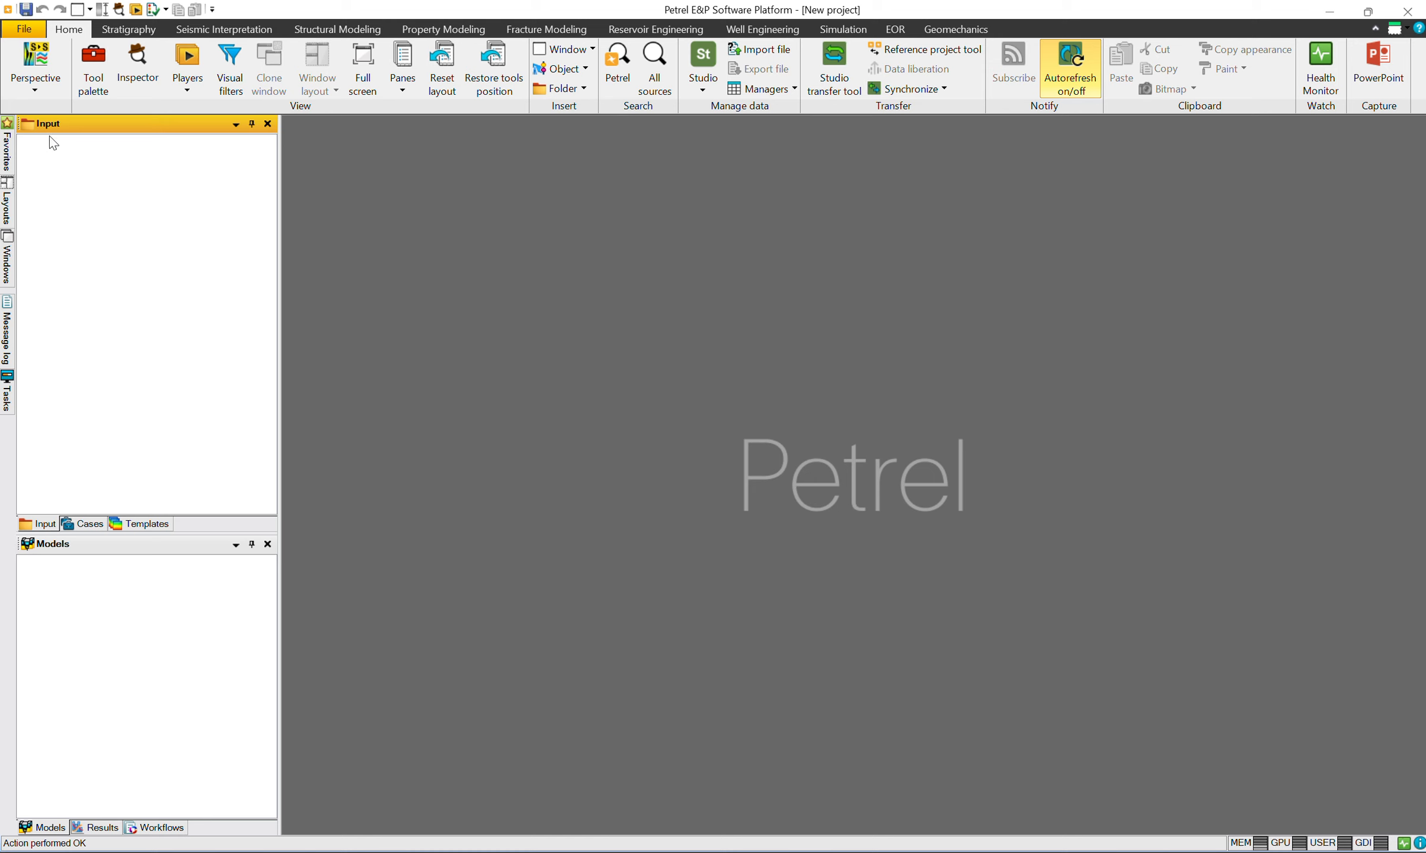
Step: Review the list of available panes and look through the Cases, Templates, Results and Workflows panes
click(403, 90)
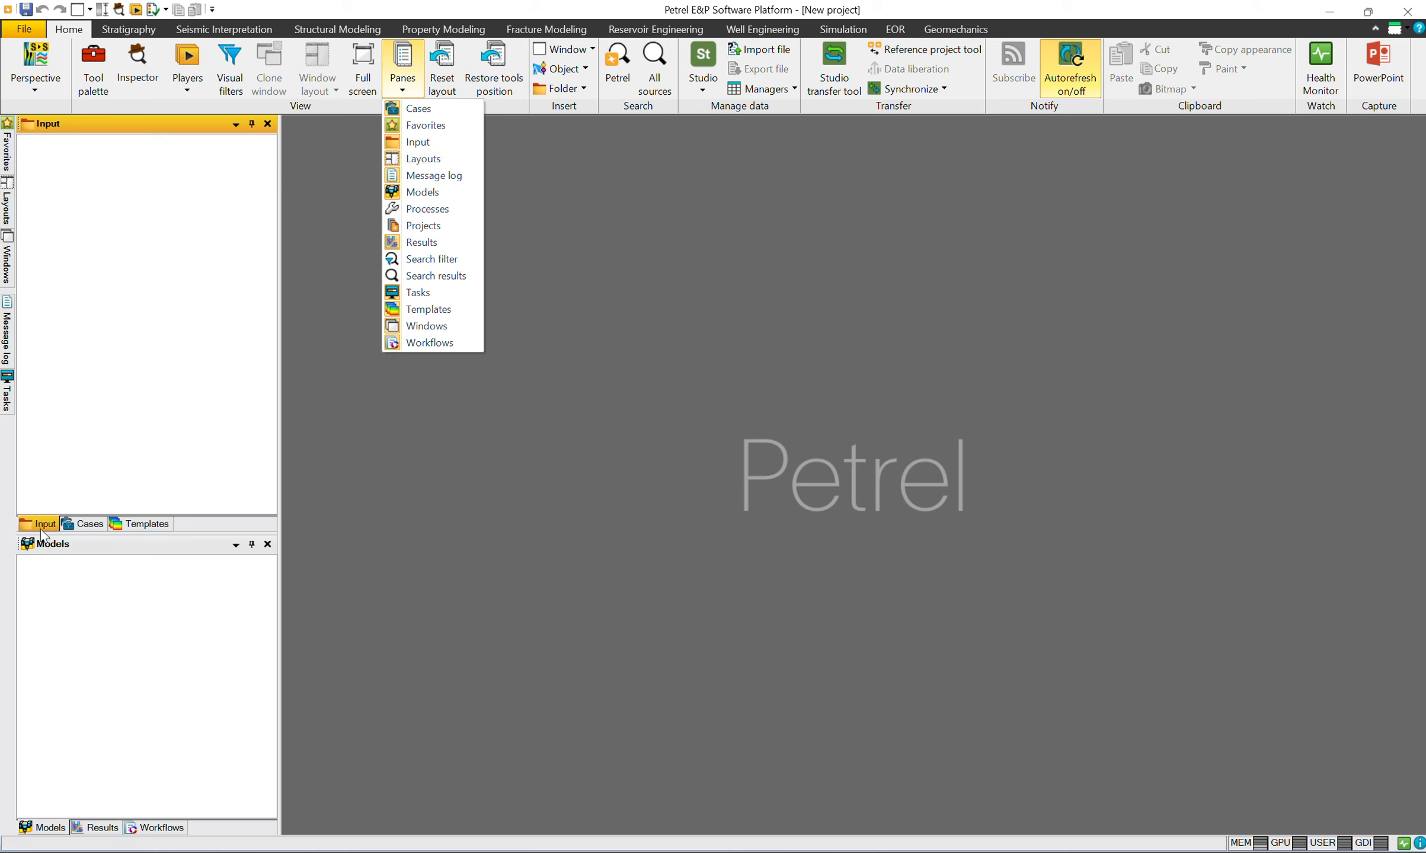
click(71, 468)
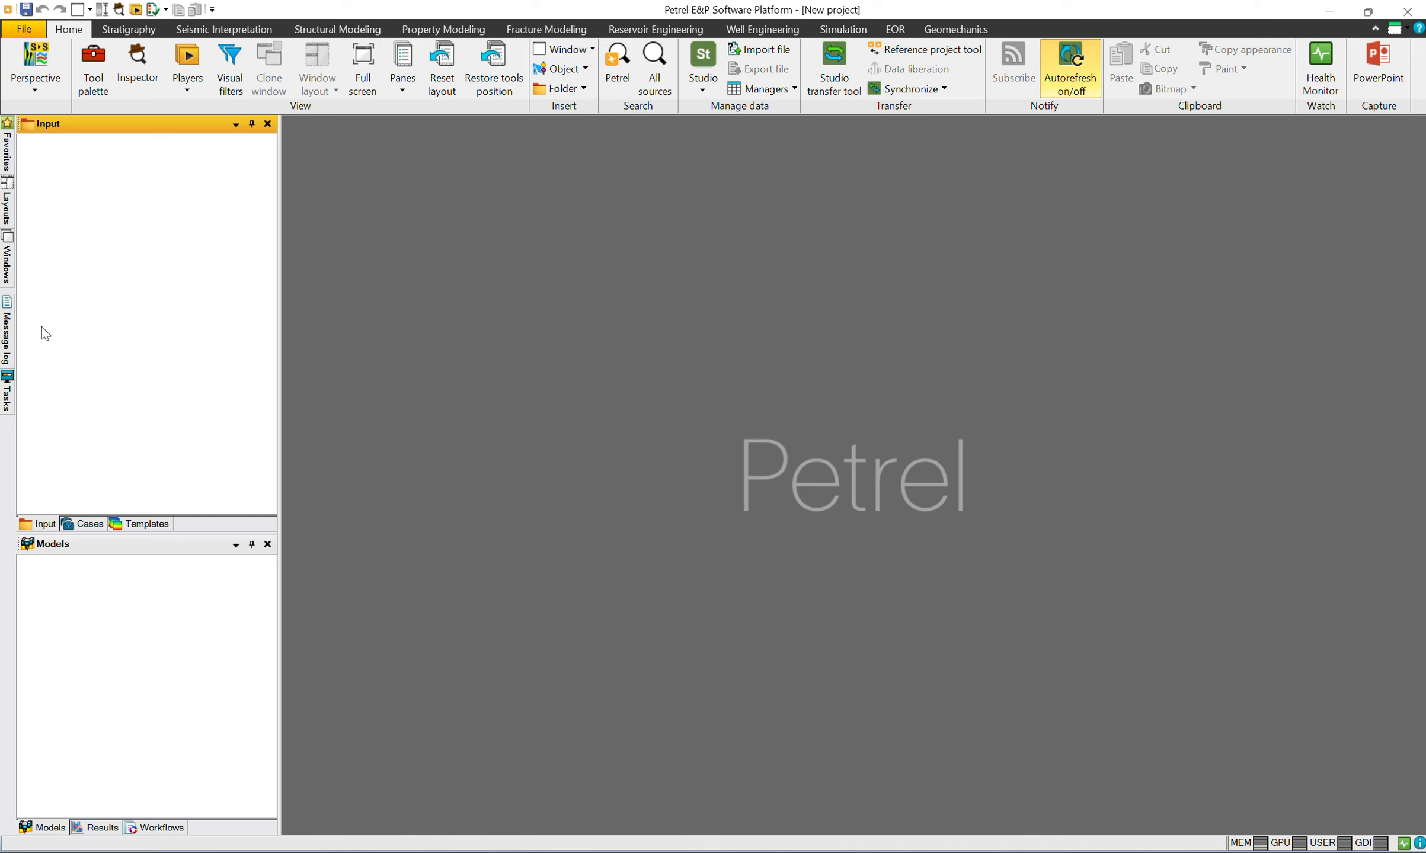
click(84, 521)
click(145, 524)
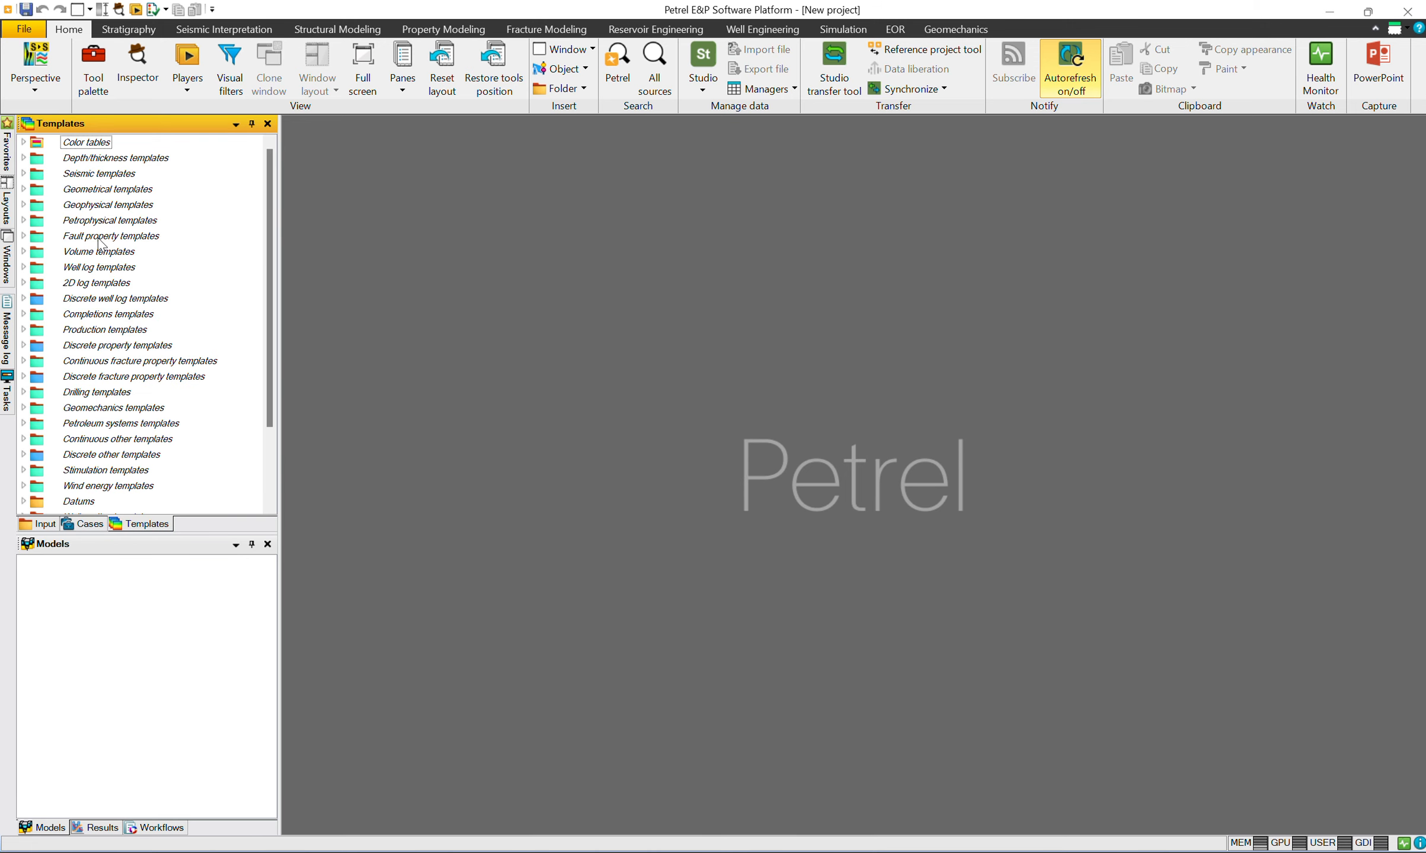
scroll(99, 243, down, 1)
scroll(92, 271, down, 1)
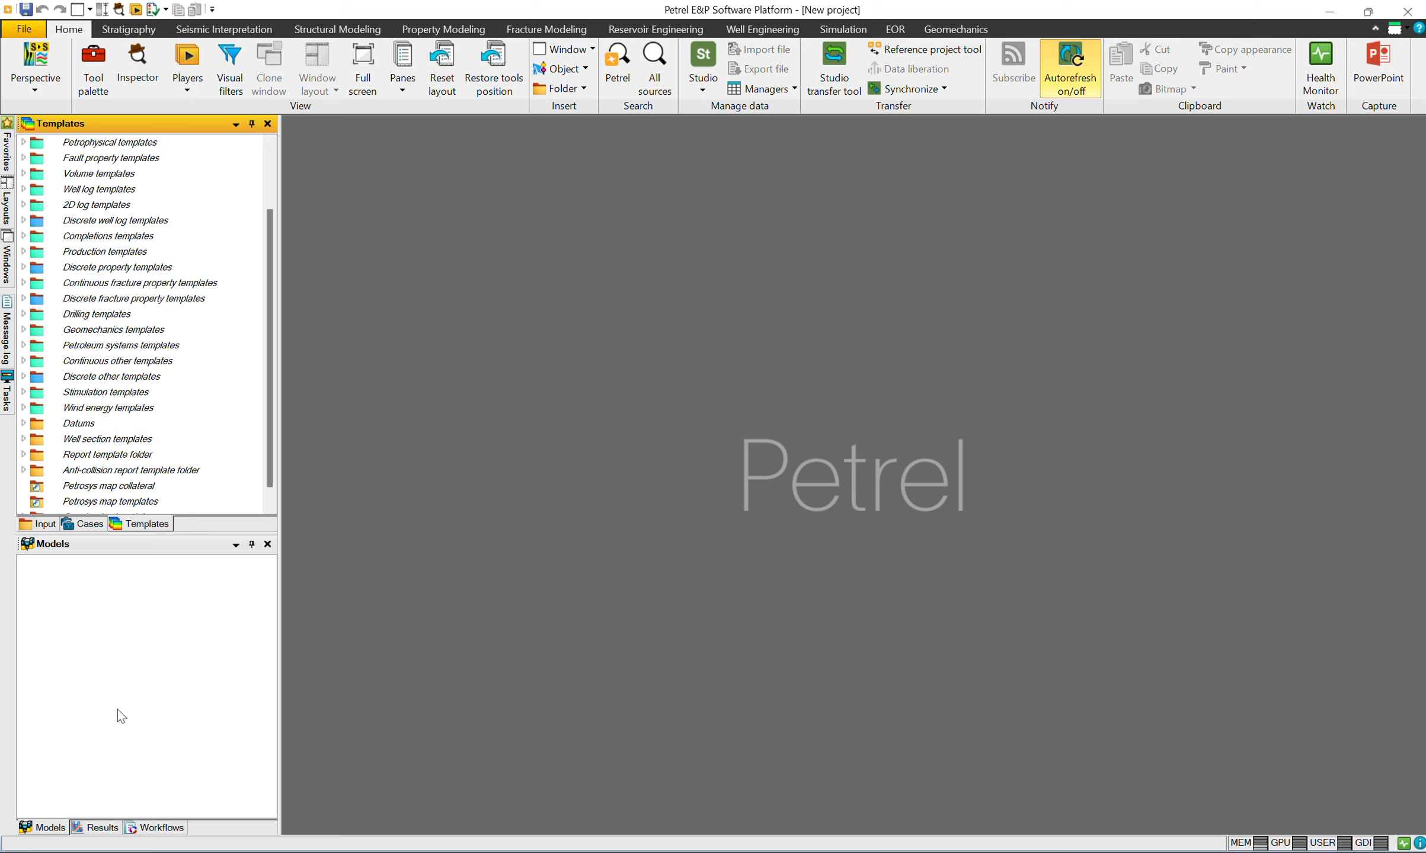
click(100, 828)
click(156, 827)
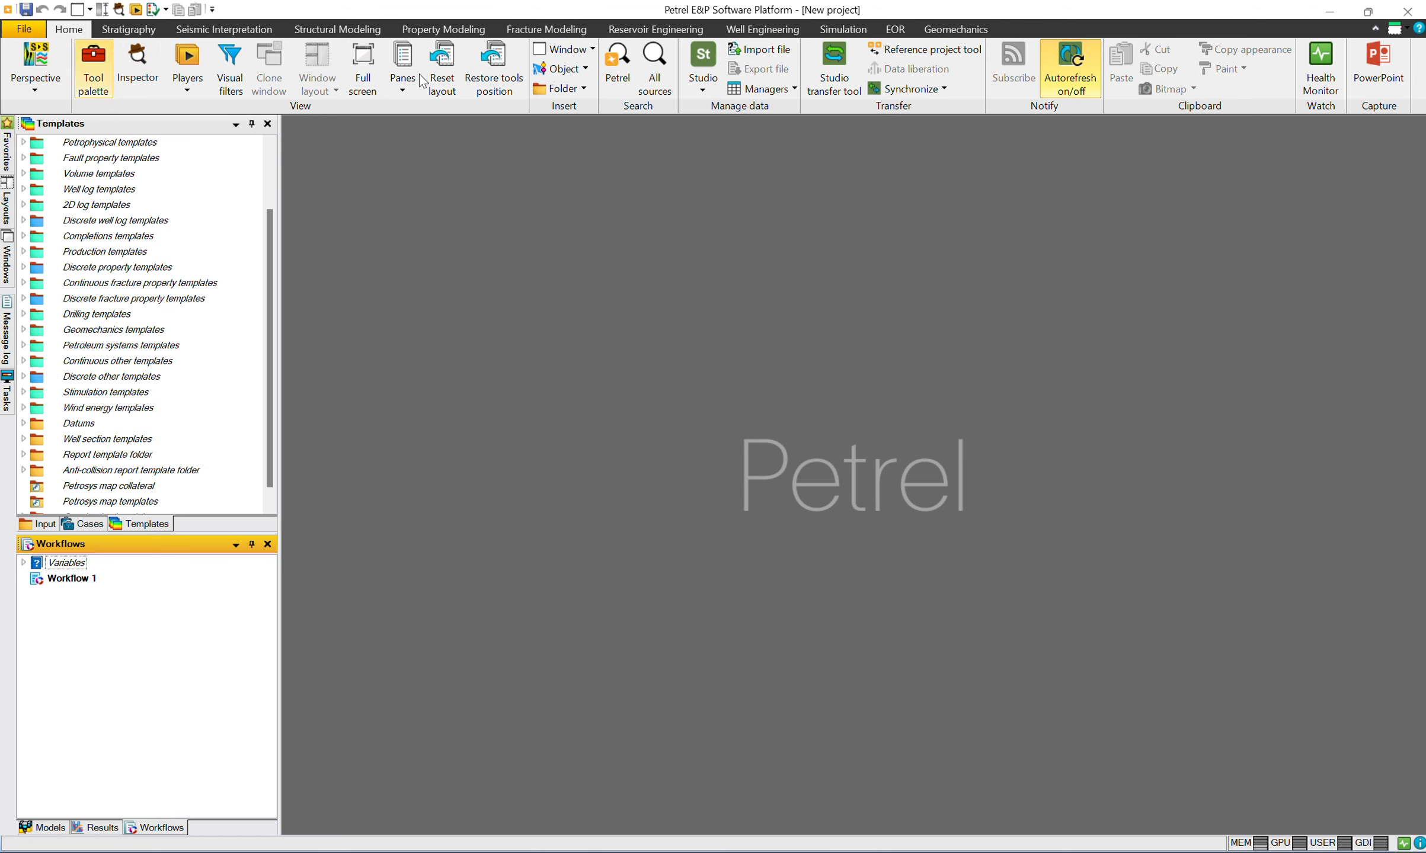
Step: Show the list of window types that can be inserted into the project
click(82, 12)
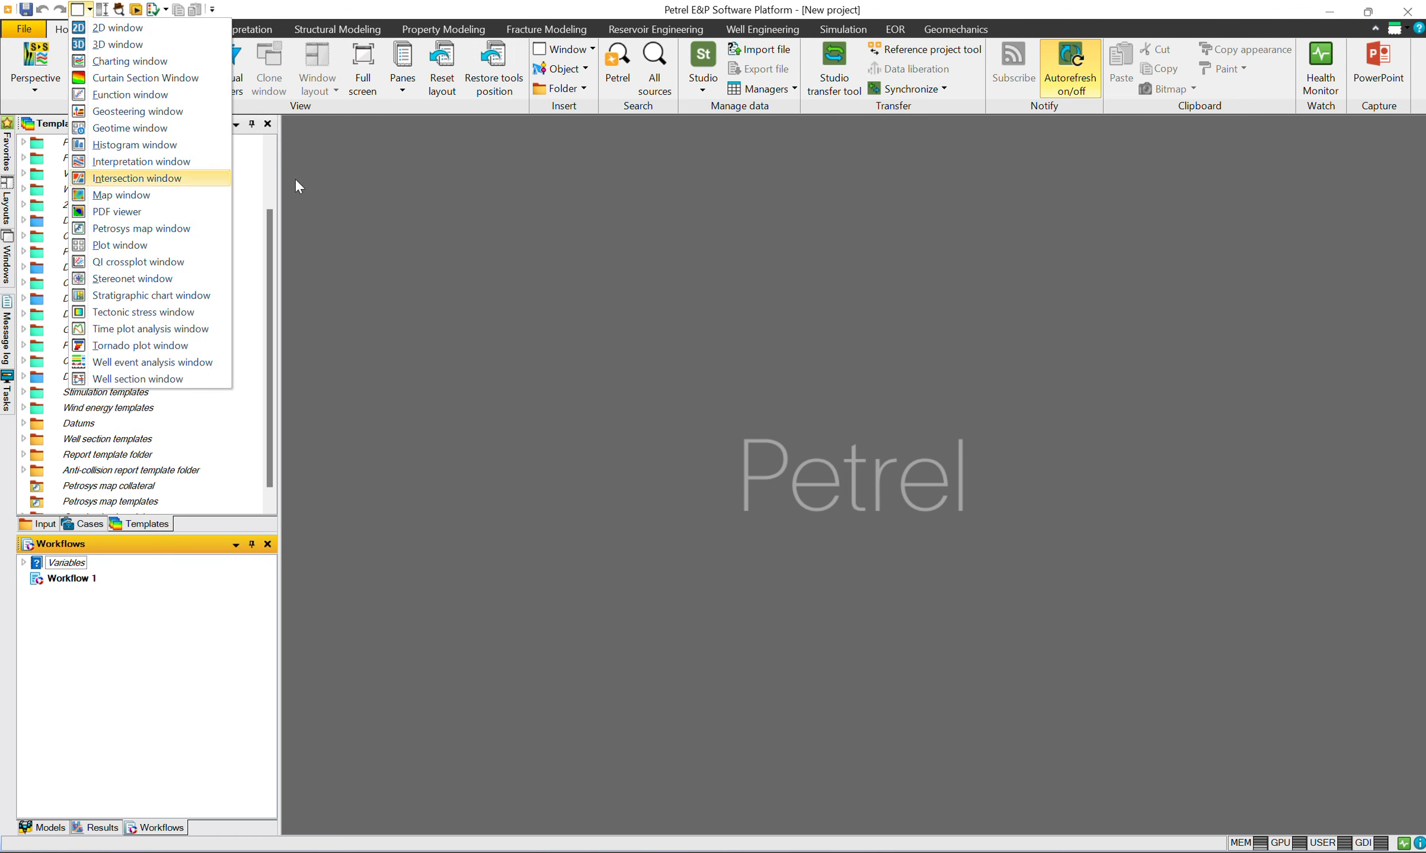
click(564, 49)
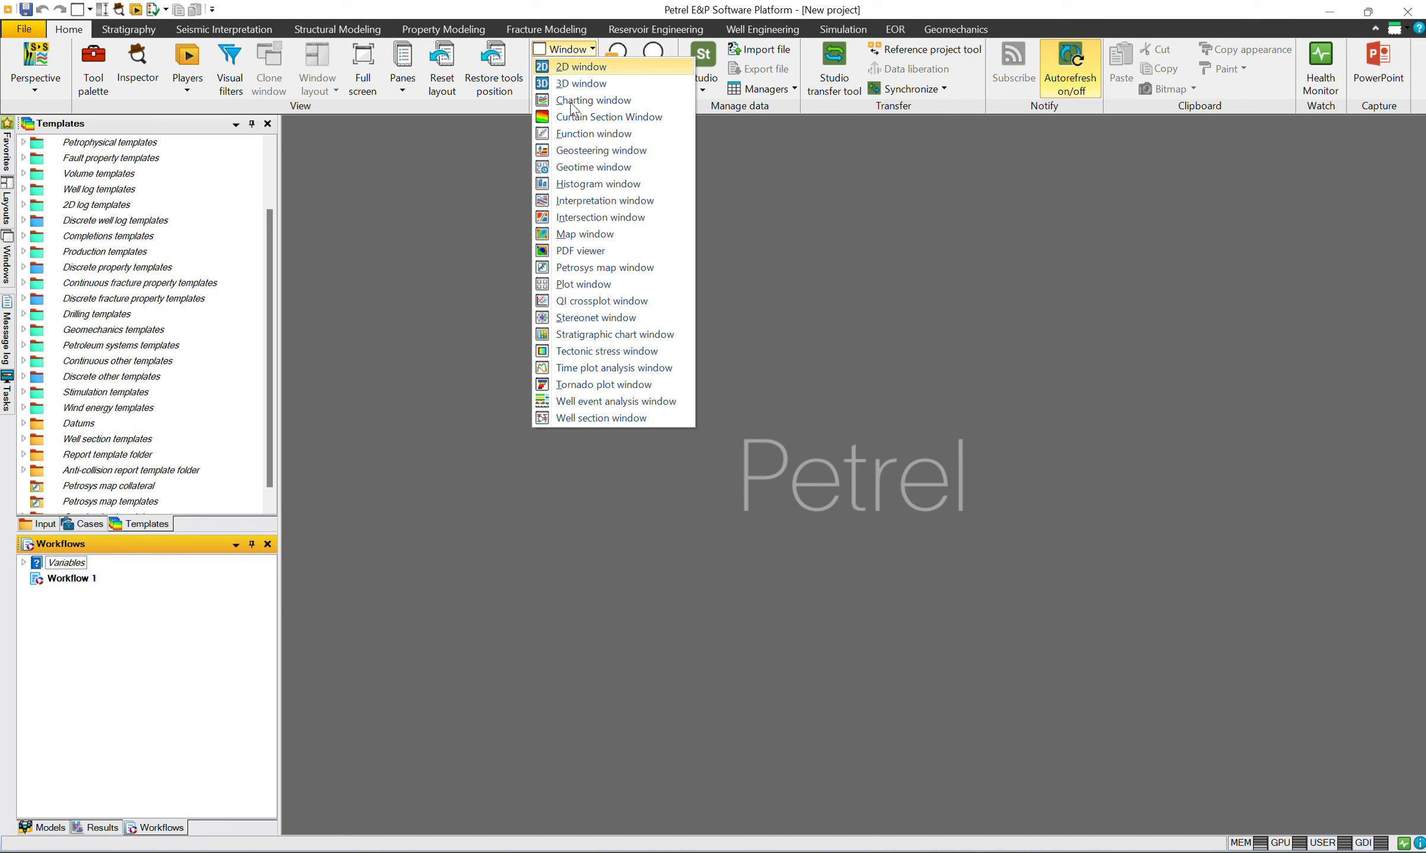